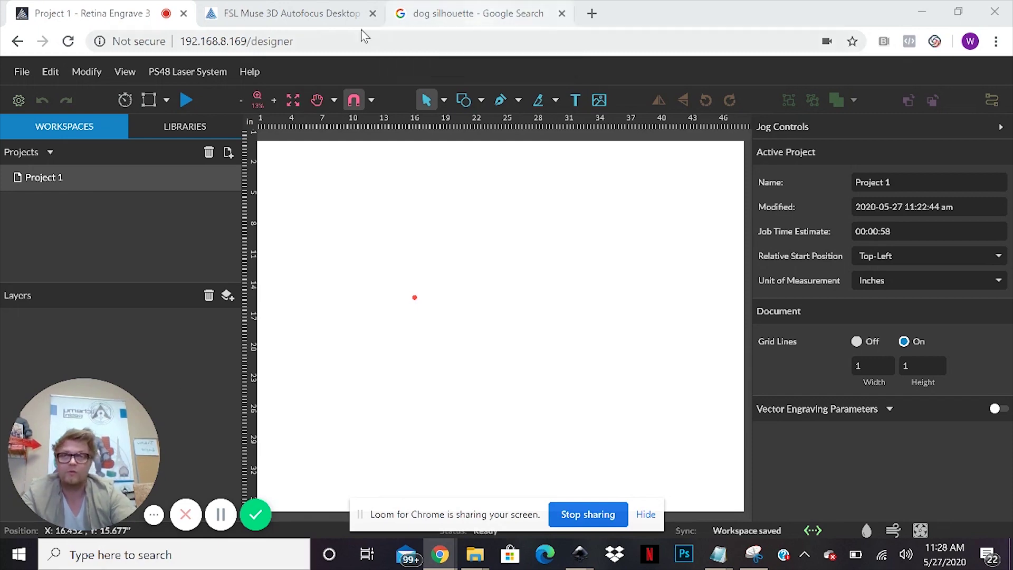
Step: Look over the FSL Muse product page, then trim the designer path from the web address
click(295, 16)
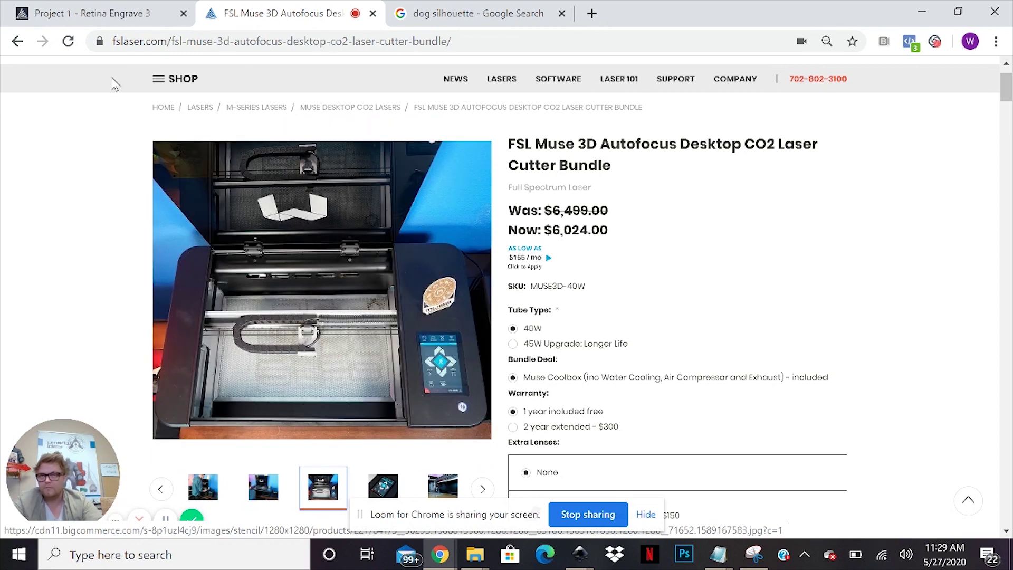
click(125, 19)
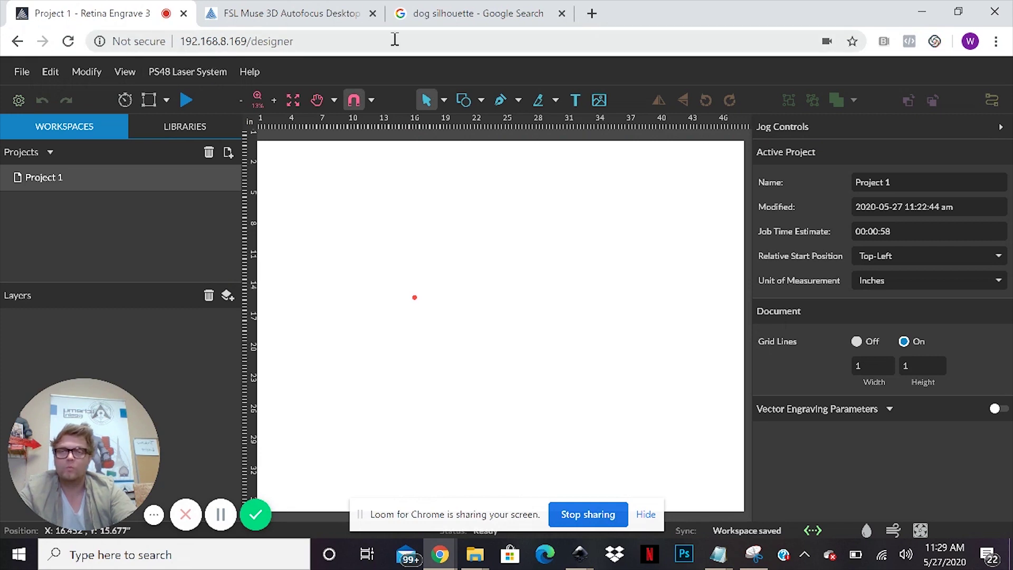
click(321, 34)
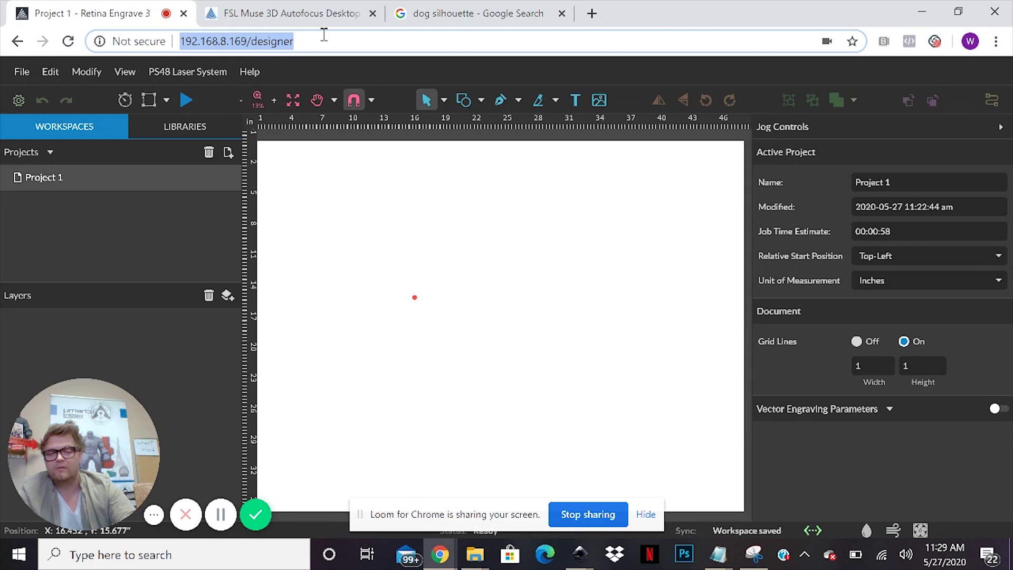
click(324, 34)
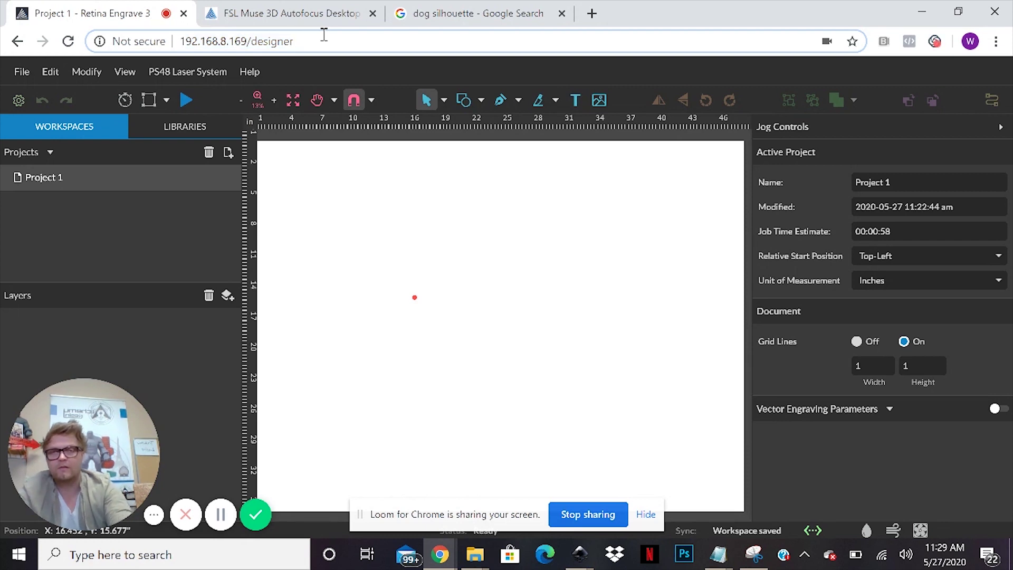
key(BackSpace)
key(BackSpace)
key(BackSpace)
key(BackSpace)
key(BackSpace)
key(BackSpace)
key(BackSpace)
key(BackSpace)
key(BackSpace)
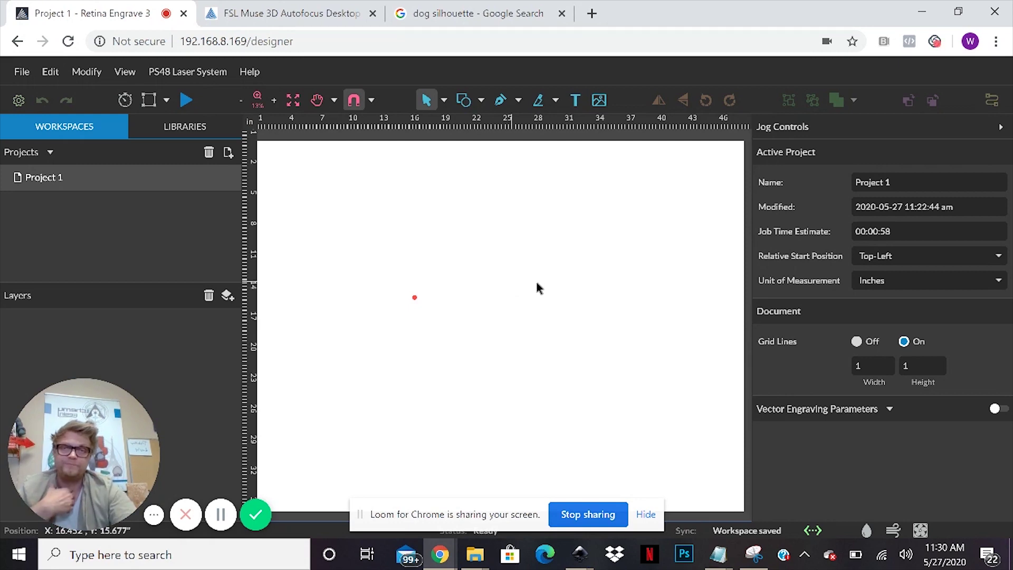
Step: Filter the 'dog silhouette' image results to Black and white and open the Shiba Inu thumbnail
click(494, 20)
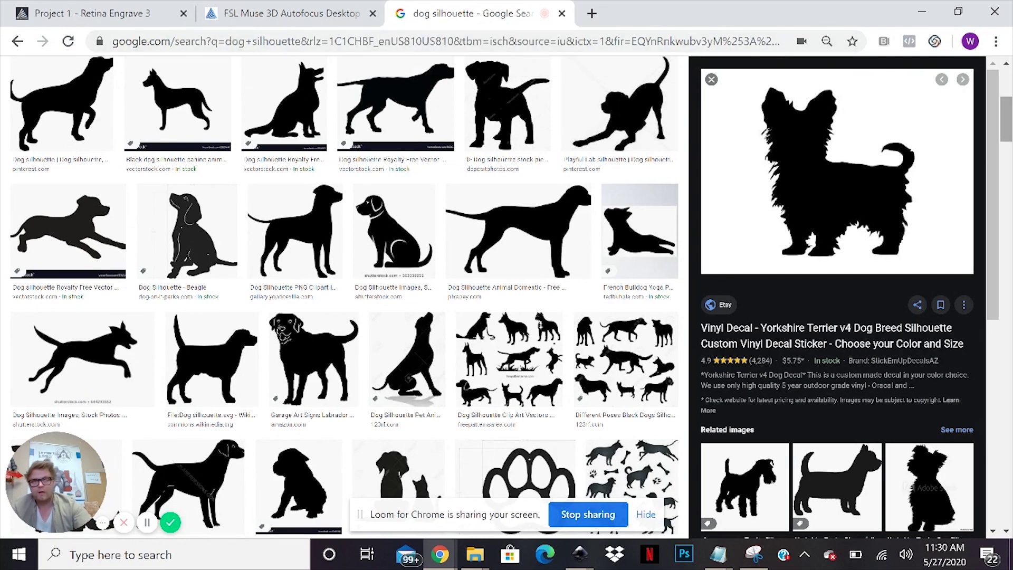
scroll(959, 192, up, 5)
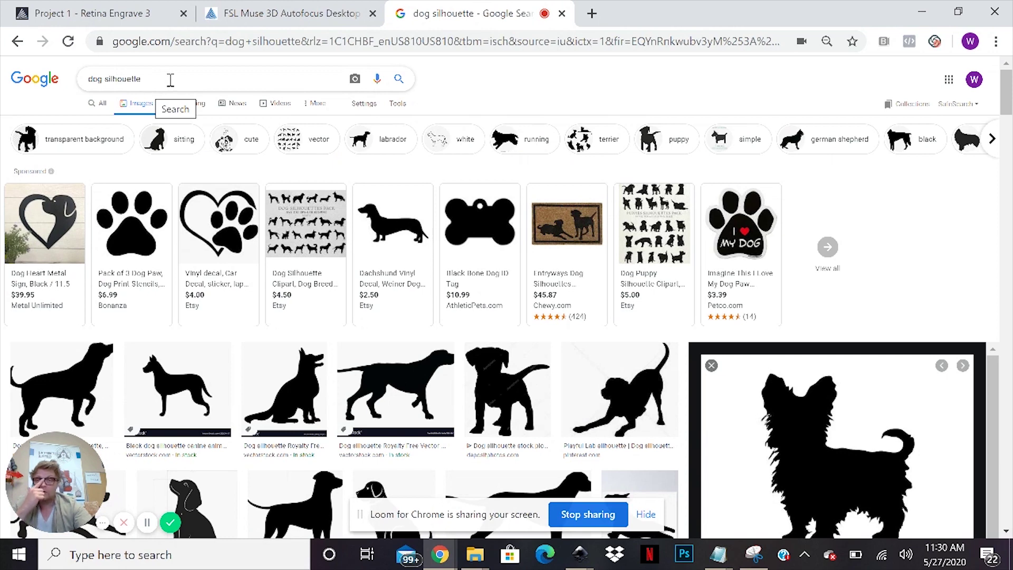
click(406, 107)
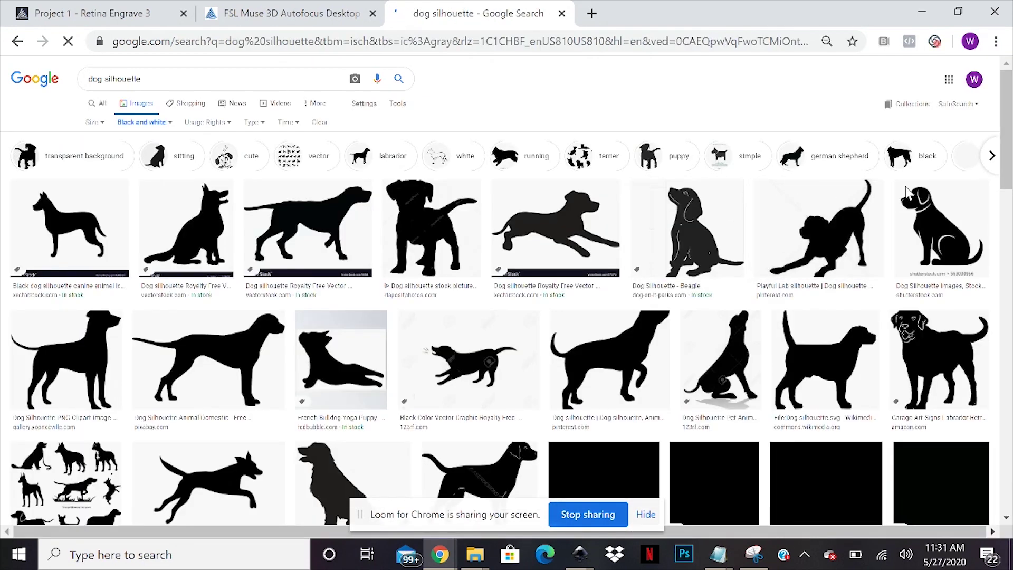
scroll(1011, 149, down, 2)
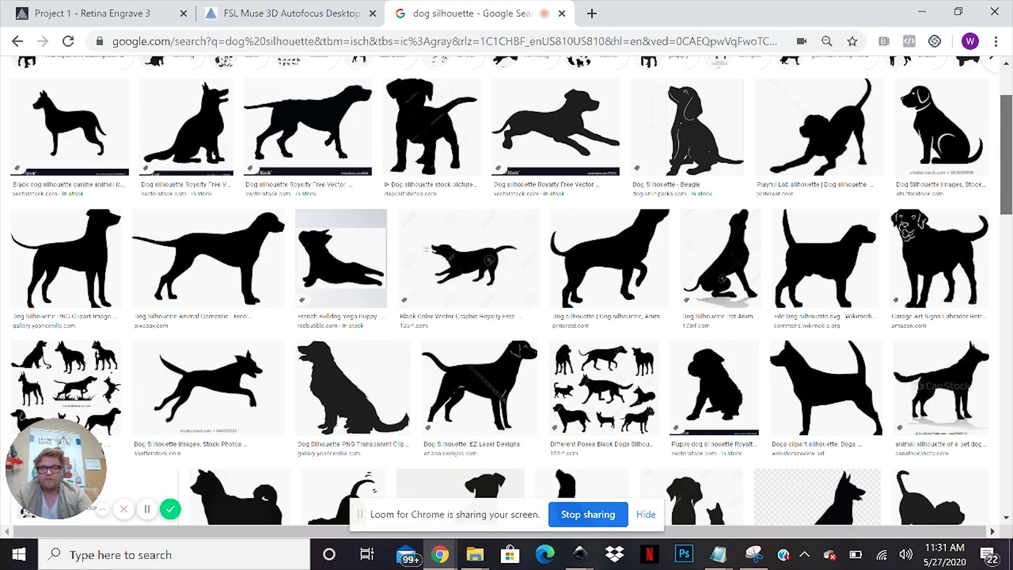
scroll(507, 295, down, 1)
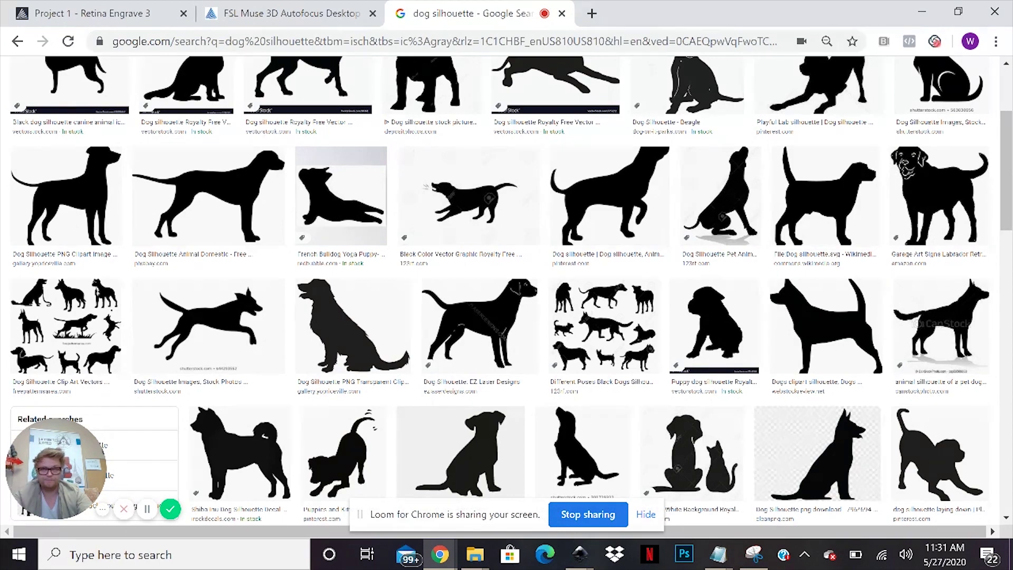
drag(1008, 205, 1010, 279)
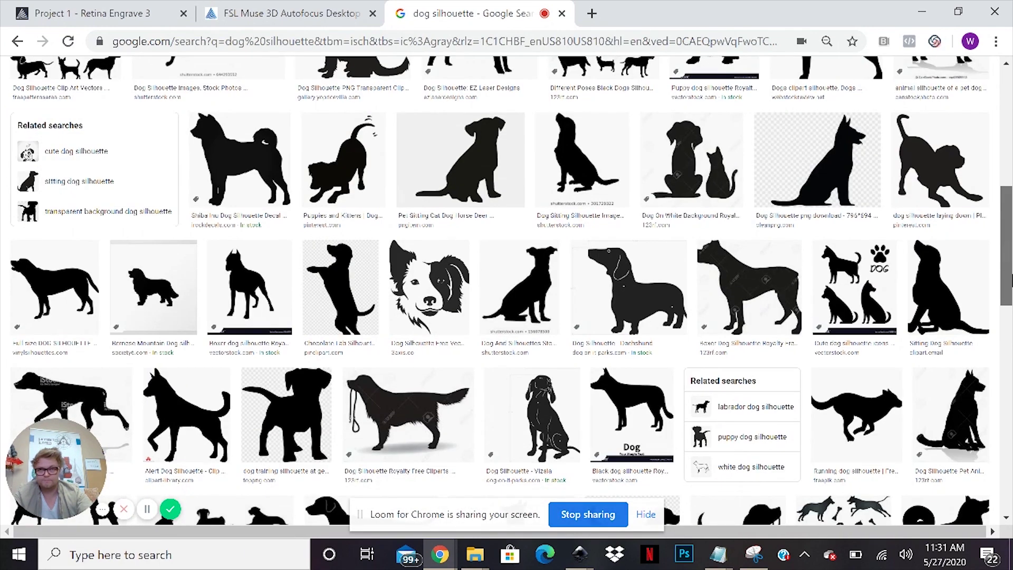
click(289, 171)
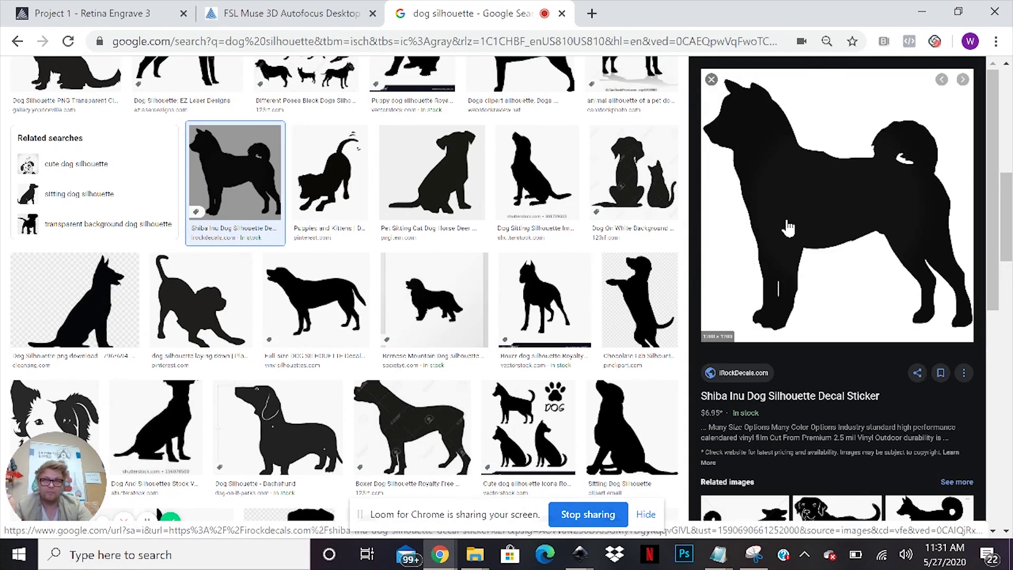
Step: Use Save image as to store the Shiba Inu image on the Desktop as 'shi ba for my wallet.jpg'
right_click(824, 195)
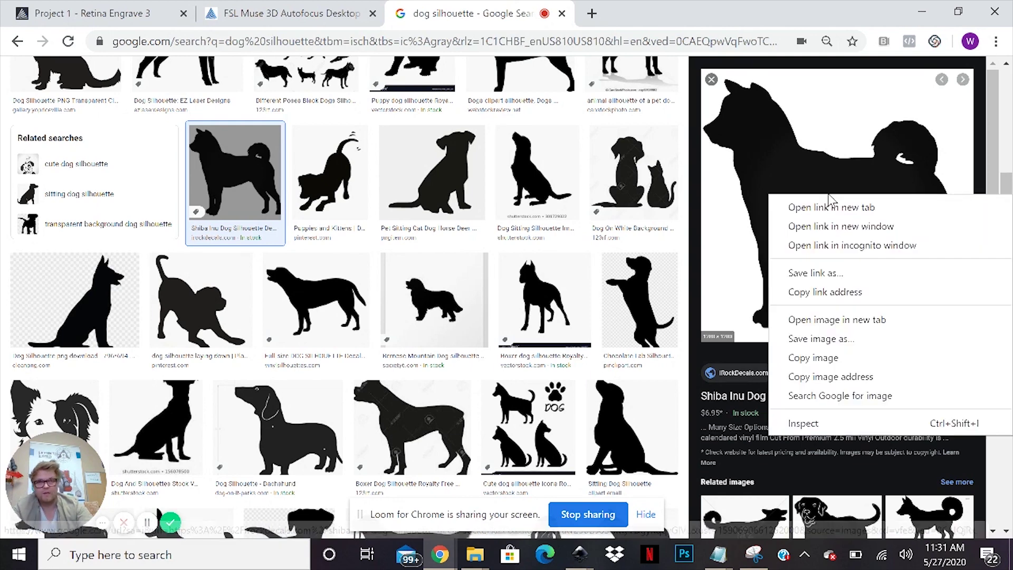
click(832, 340)
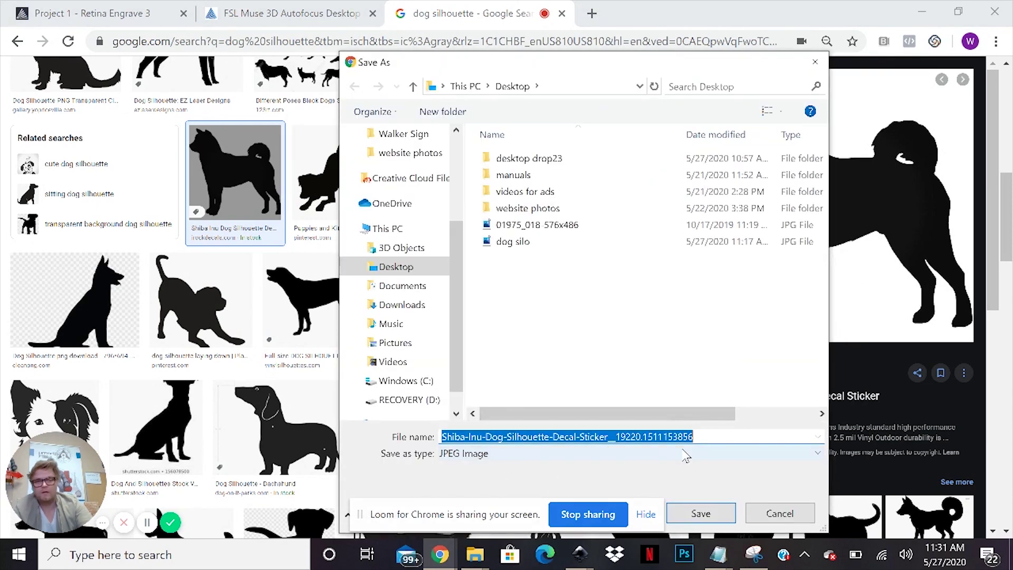
text(shi)
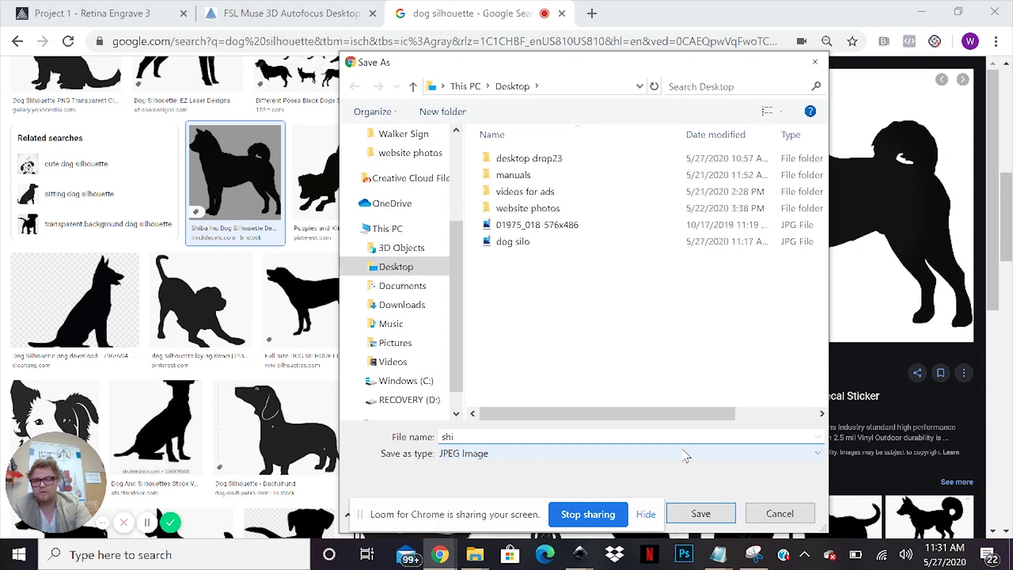
text( ba)
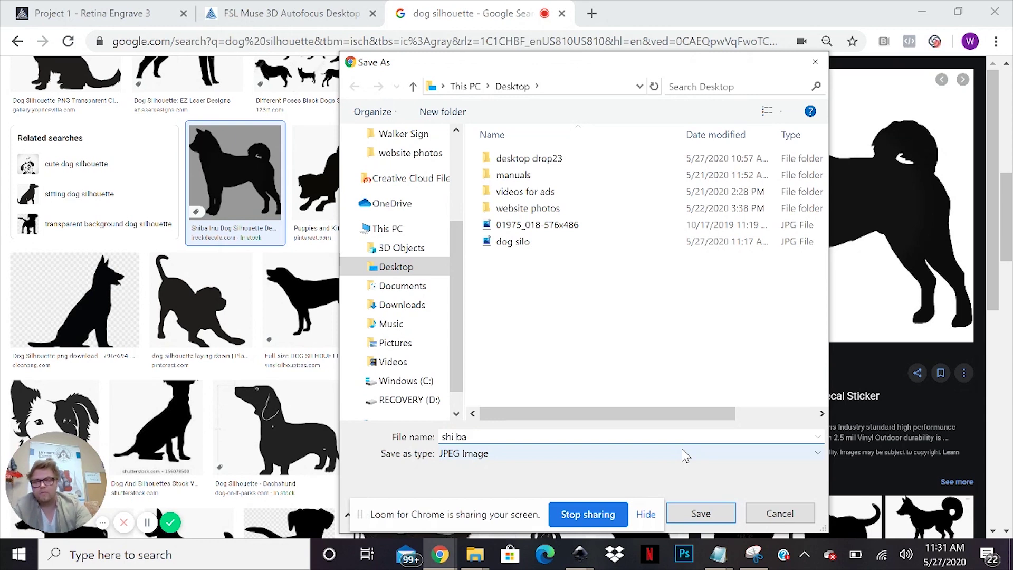
text( for my w)
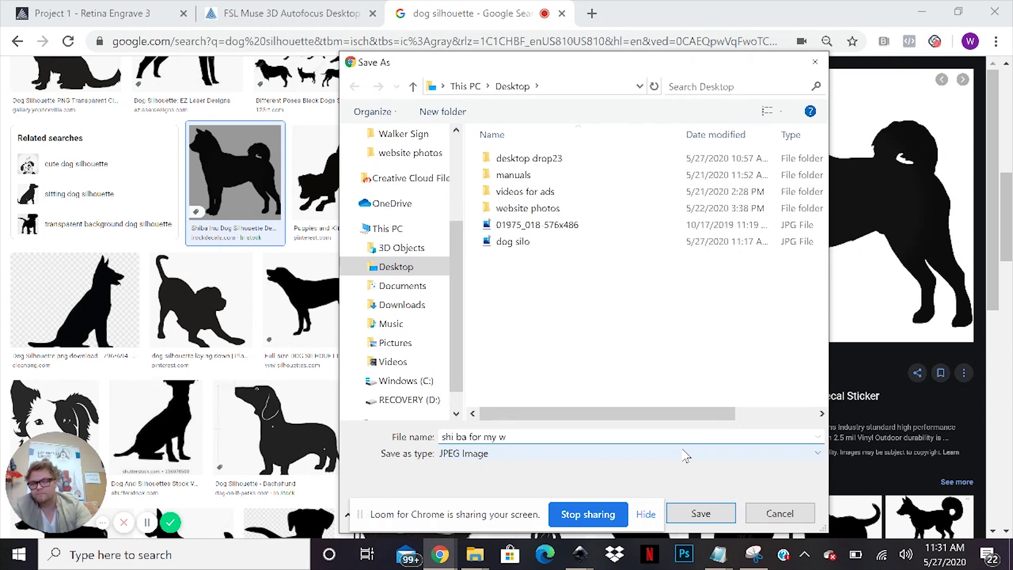
text(allet)
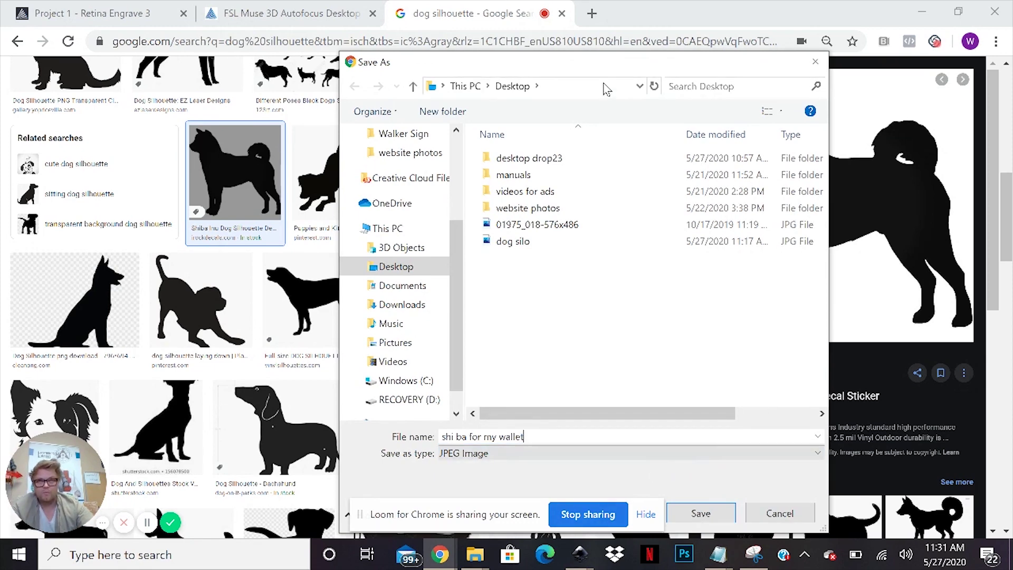
drag(603, 72, 415, 34)
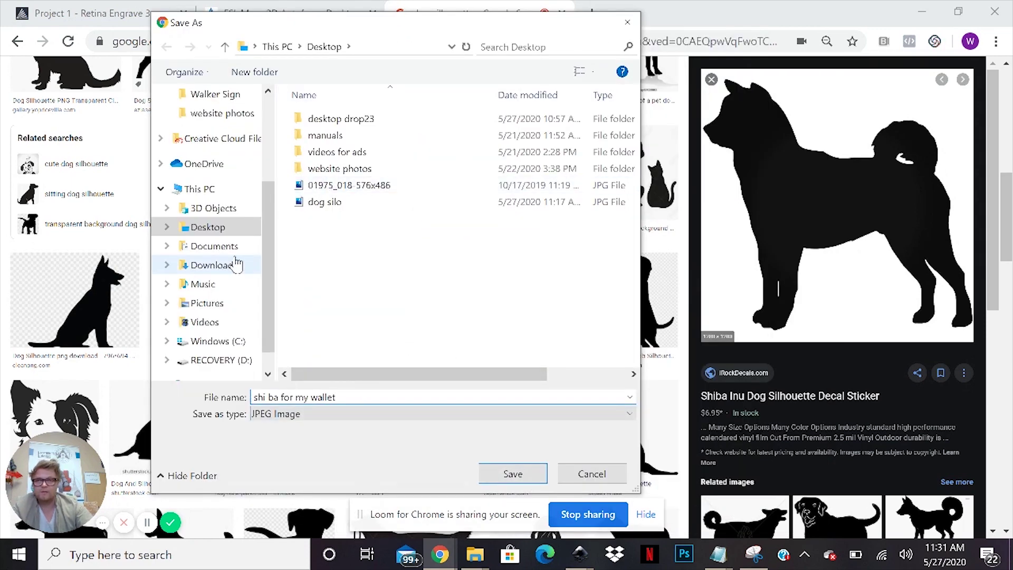
scroll(236, 158, up, 2)
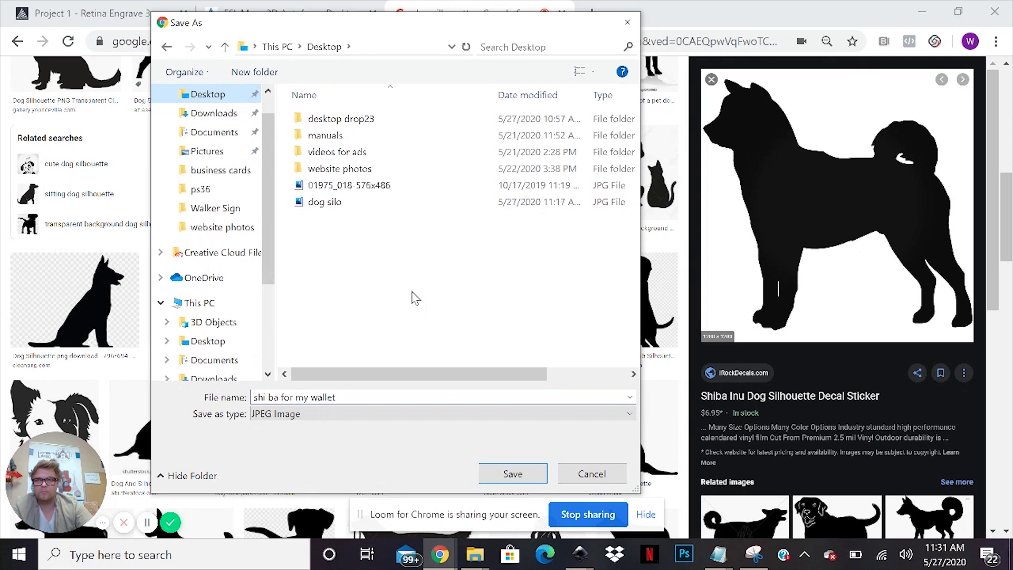
click(502, 475)
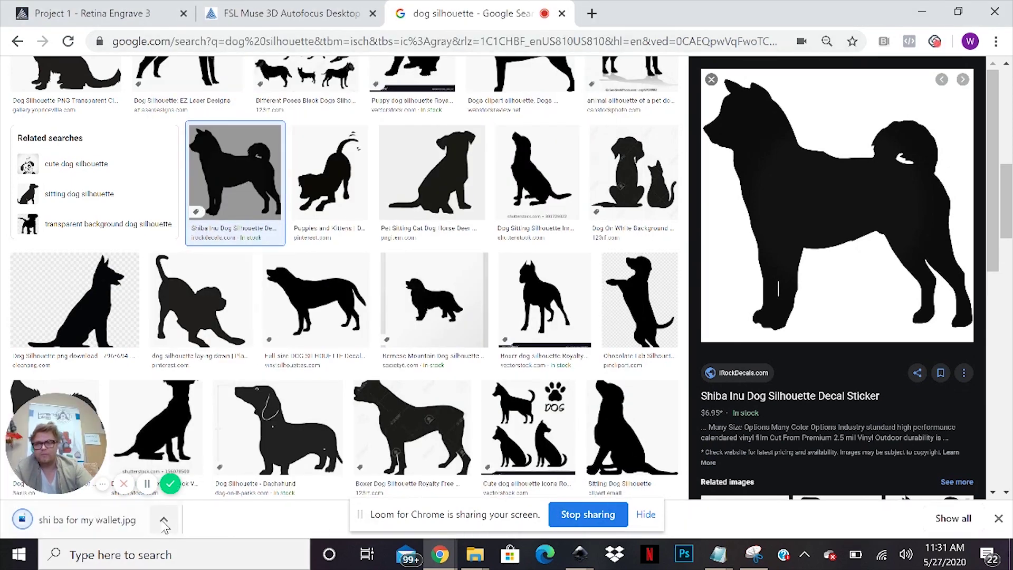
Step: Show the downloaded JPG in its folder and drag it onto the Retina Engrave canvas
click(164, 523)
click(222, 465)
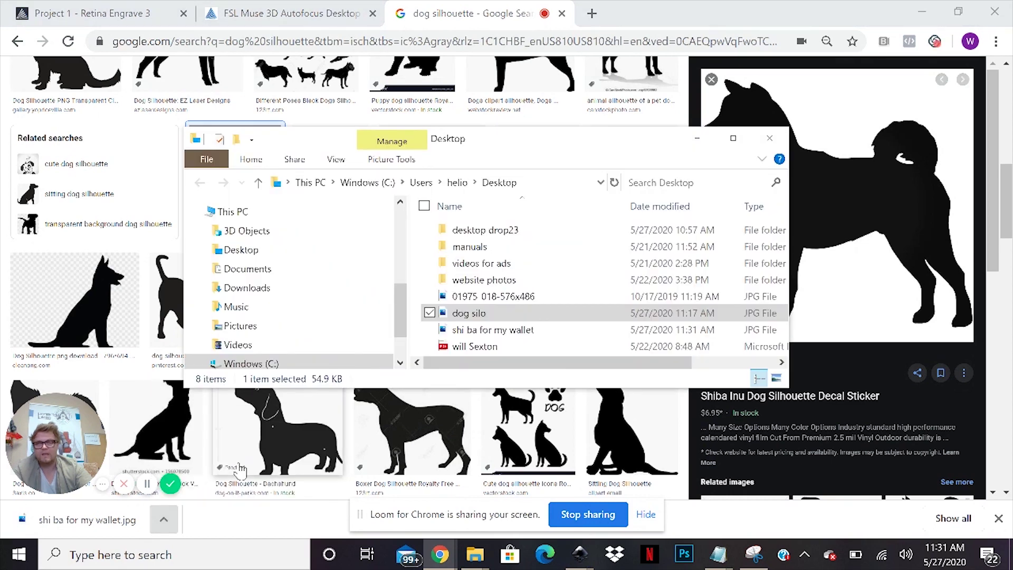
click(67, 17)
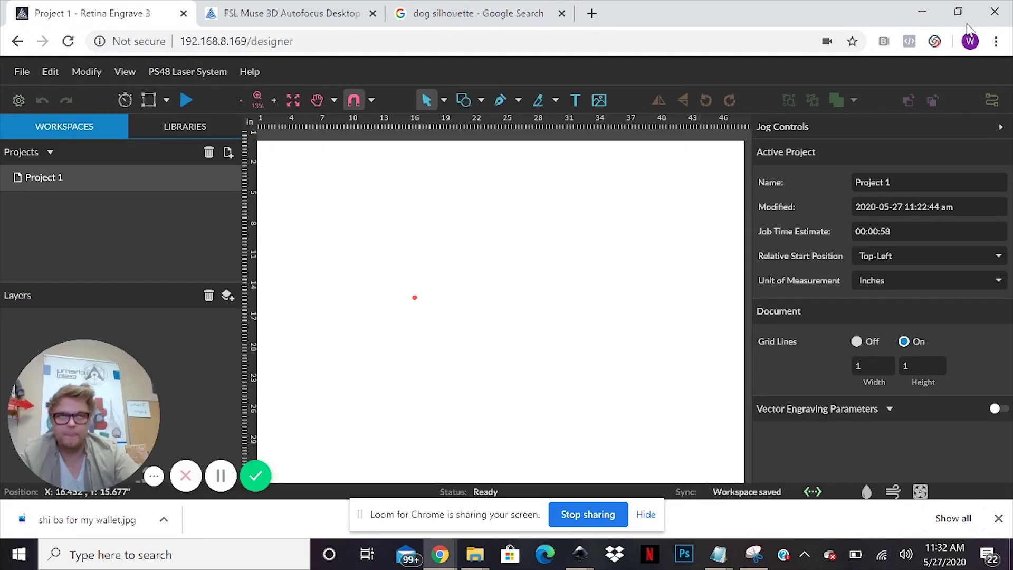
click(959, 12)
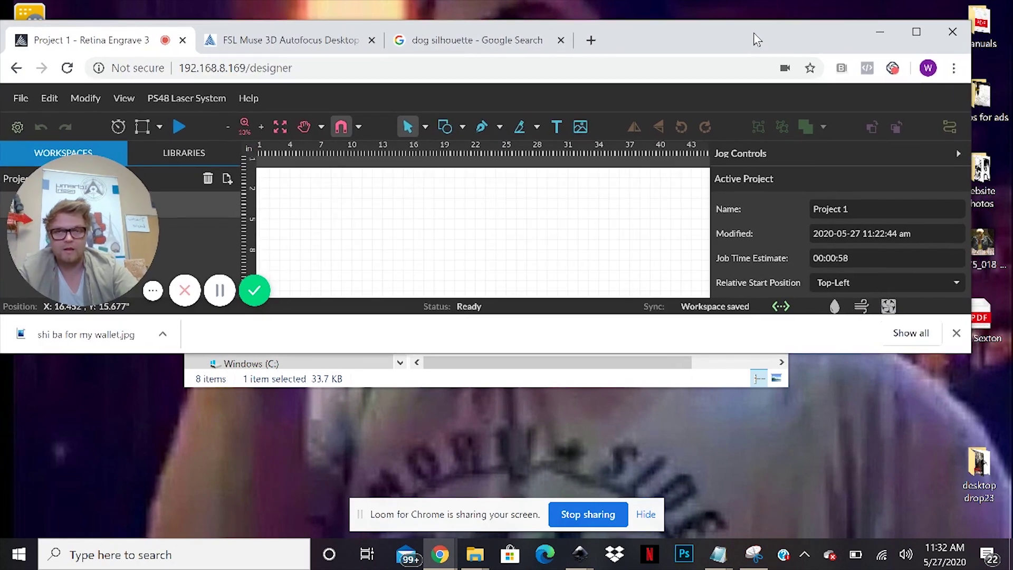
click(651, 373)
drag(515, 141, 732, 266)
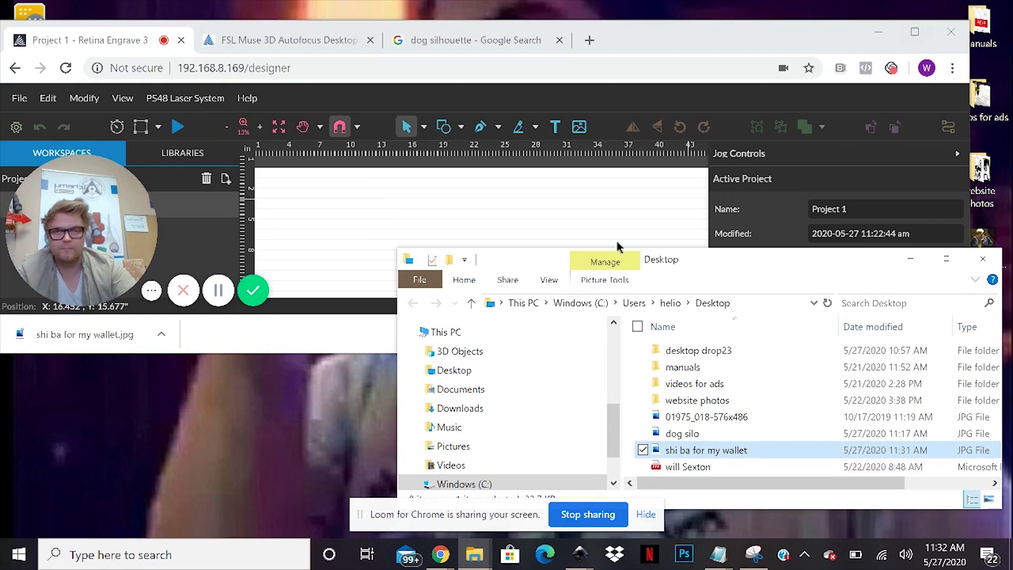
drag(723, 451, 498, 214)
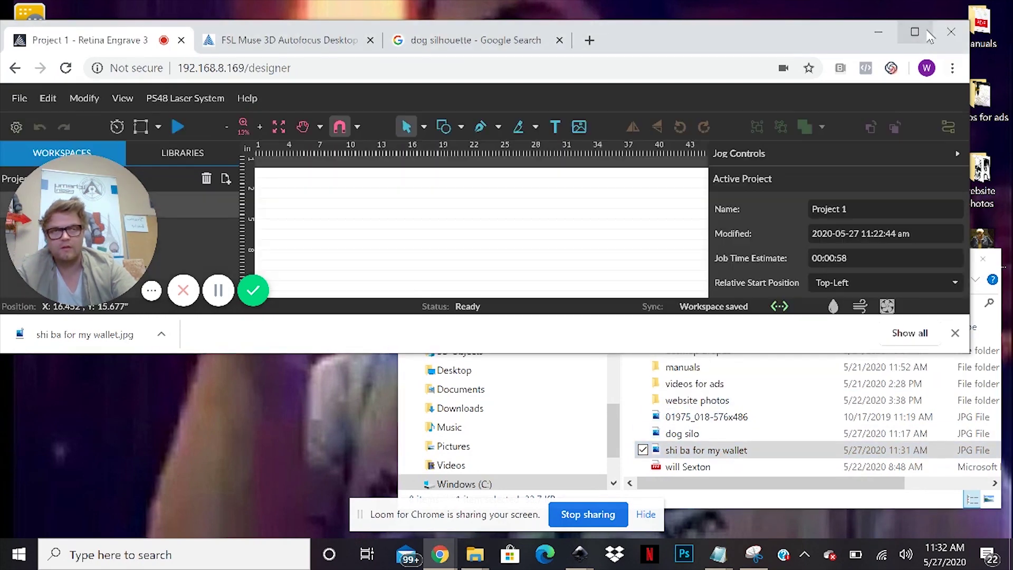
click(927, 34)
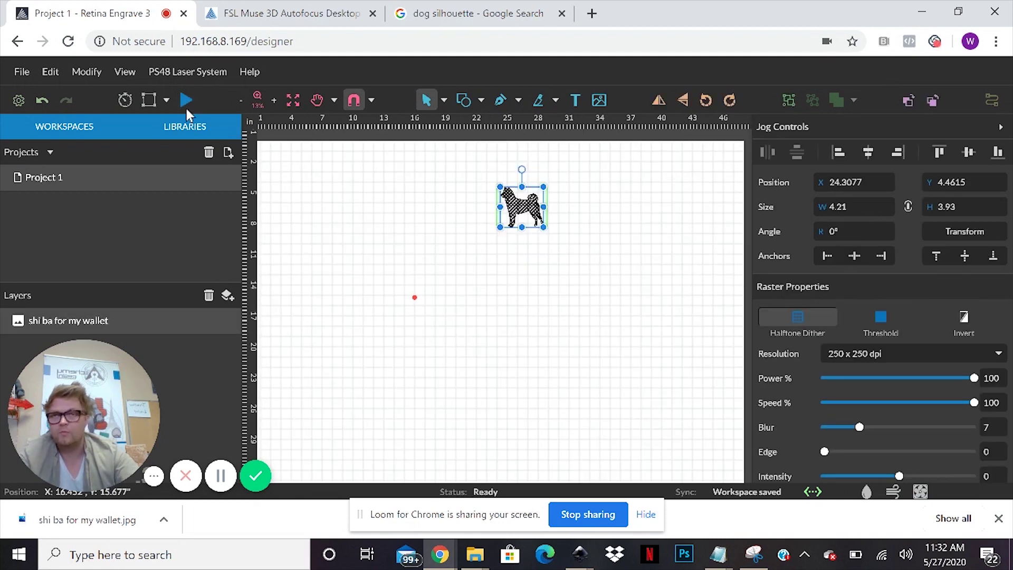
Step: Zoom the canvas to 50% and reselect the Shiba Inu image
click(273, 100)
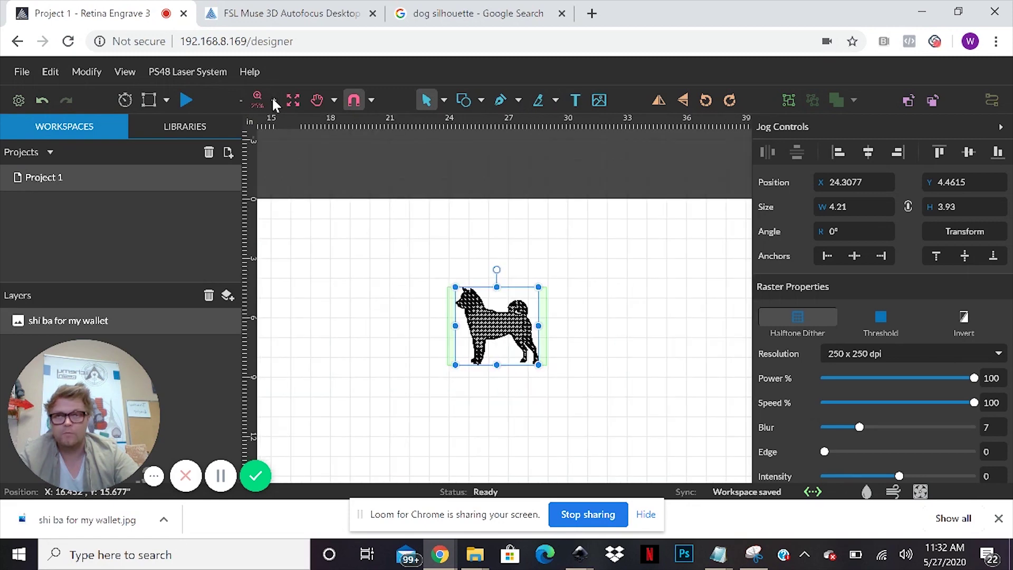
click(273, 100)
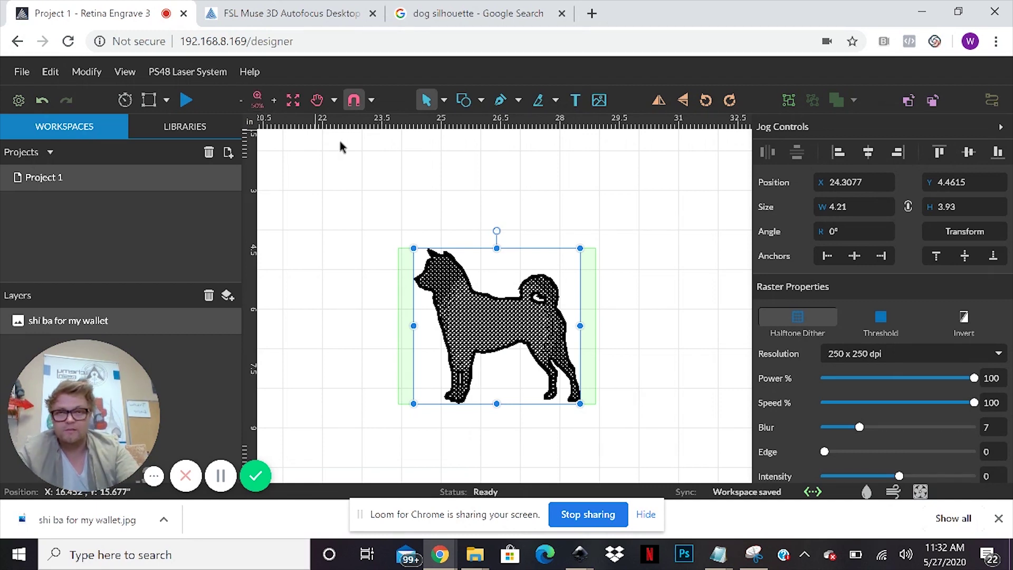
click(387, 223)
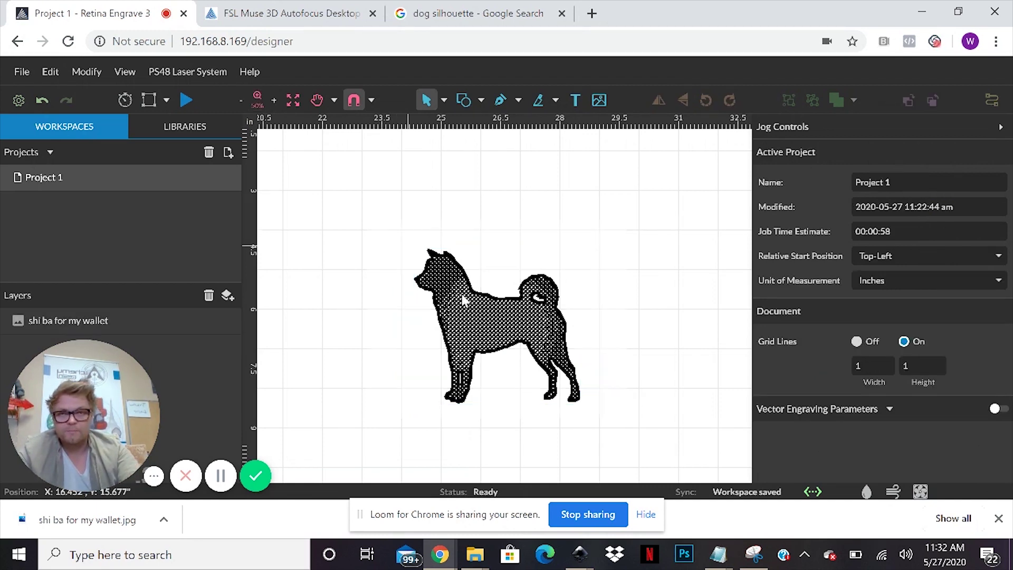
click(508, 306)
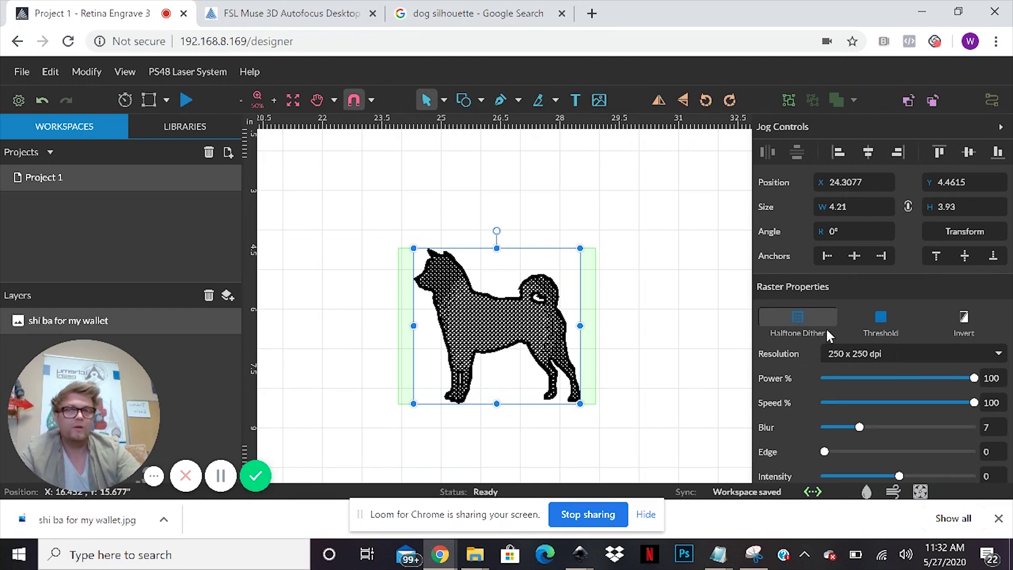
Step: Apply Threshold to the dog image, move it to X 25.79, Y 4.07, and reselect its layer
click(875, 323)
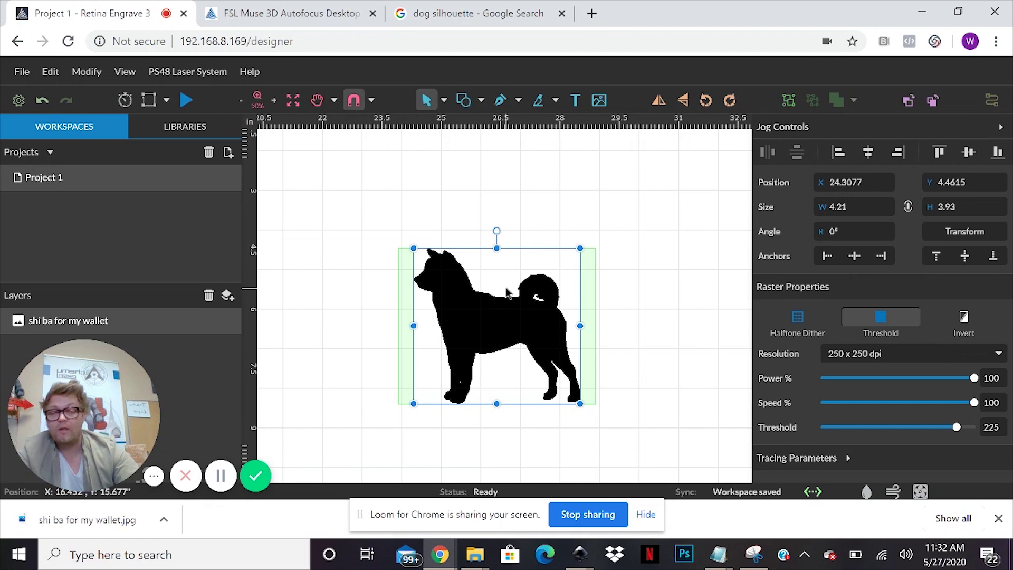
drag(456, 355, 482, 340)
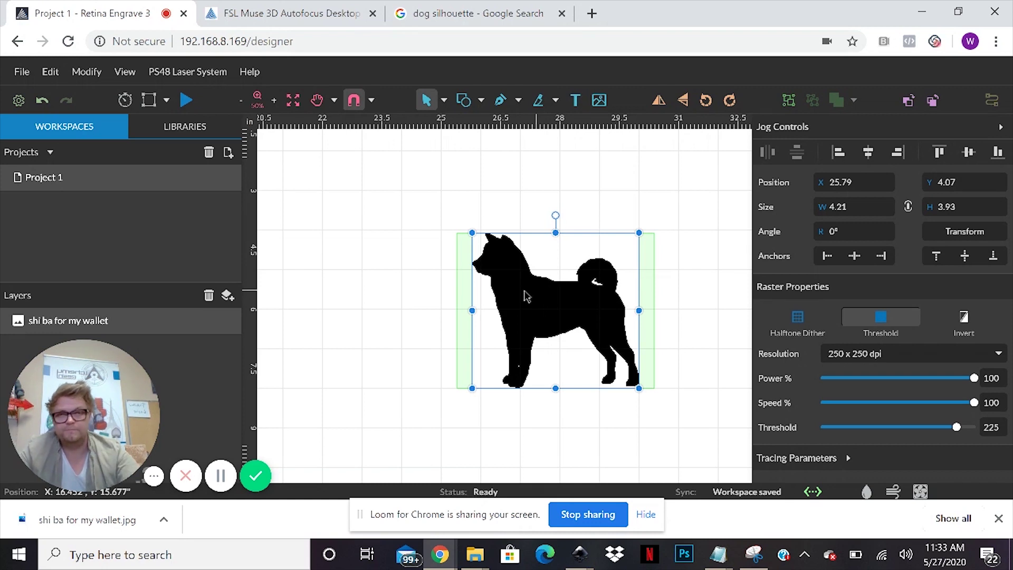
click(445, 295)
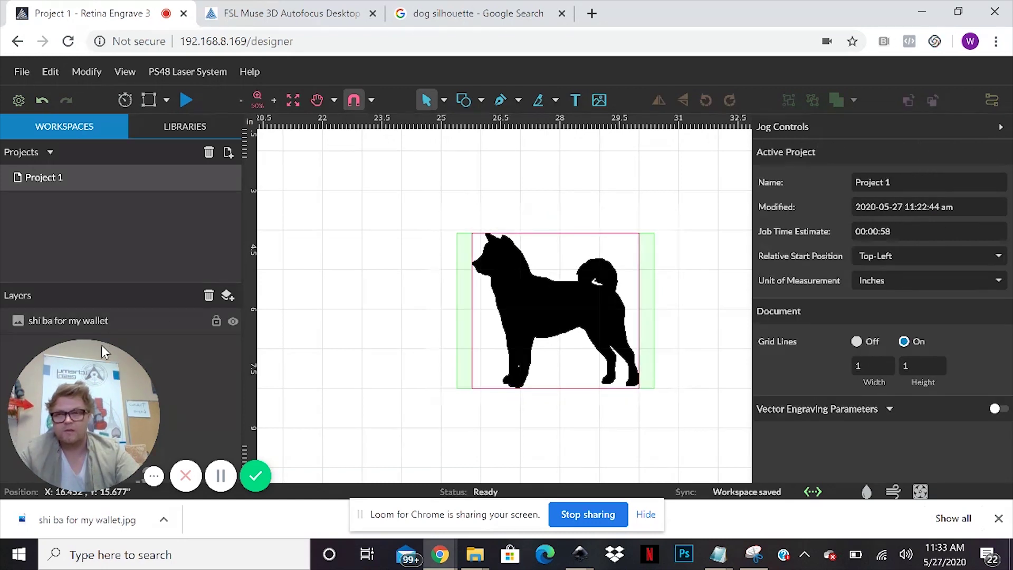
drag(217, 393, 366, 393)
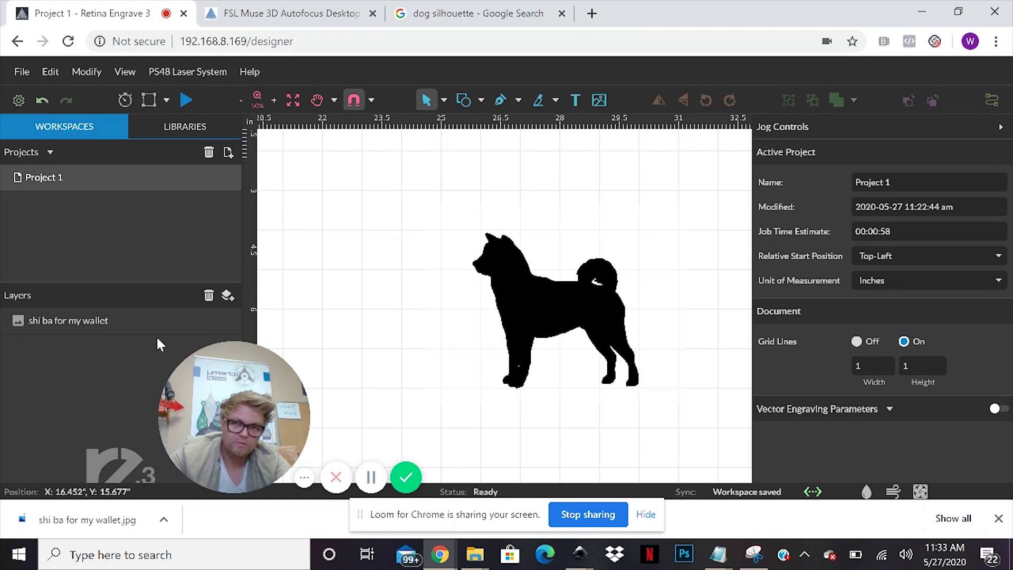
click(108, 319)
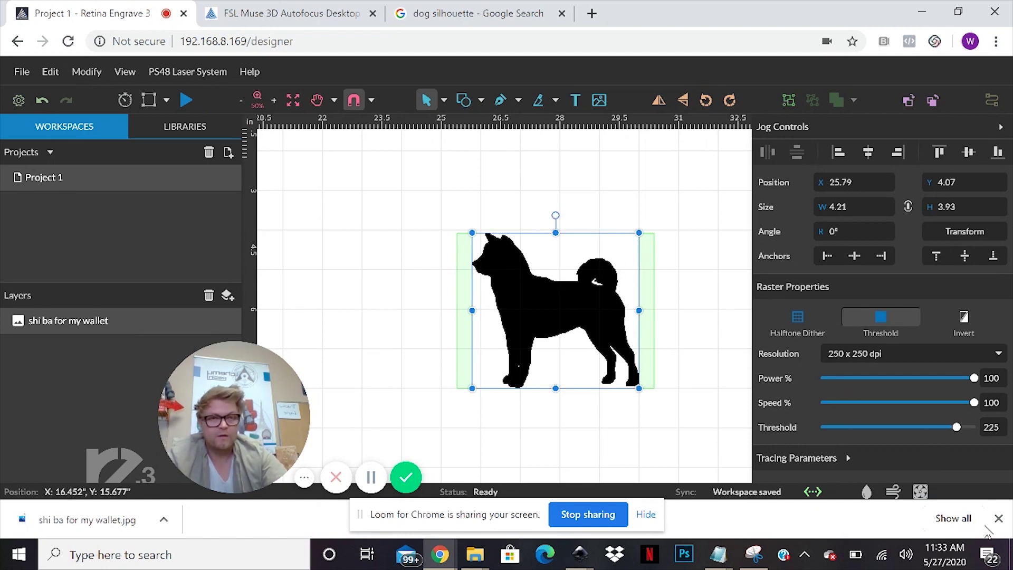
click(999, 520)
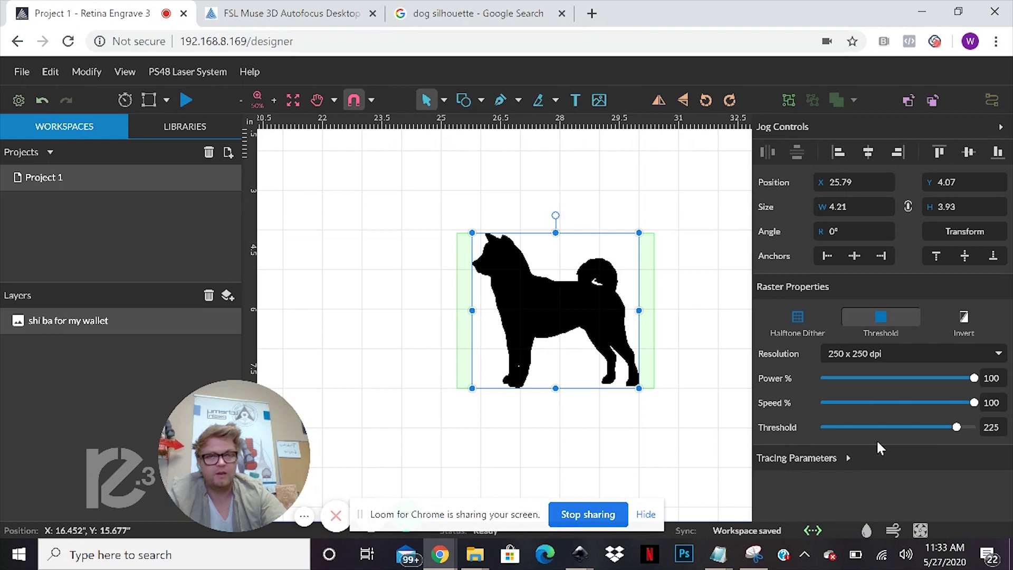
Step: Lower the Threshold slider to about 27, zooming in twice on the silhouette
drag(938, 429, 916, 427)
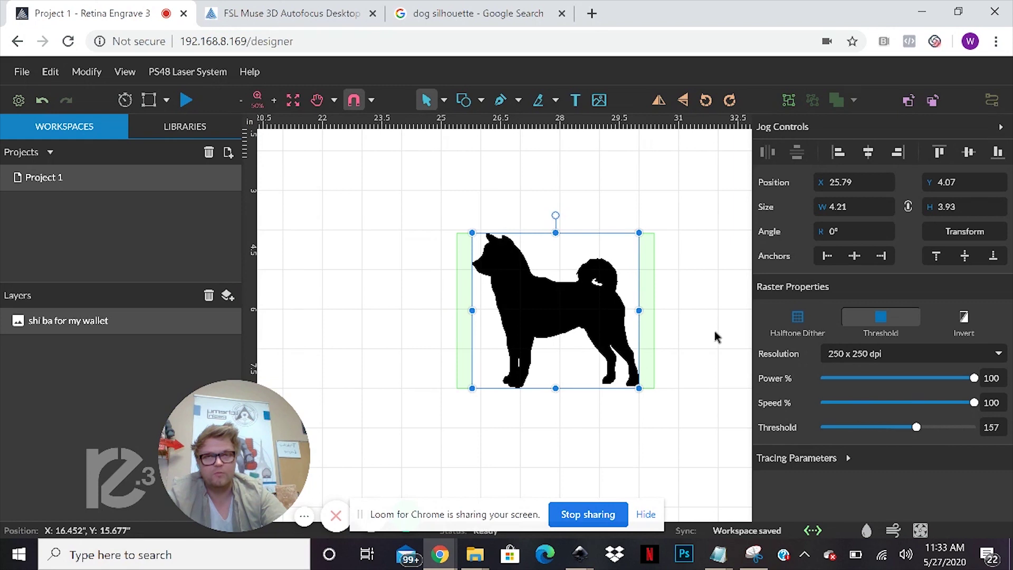
click(274, 100)
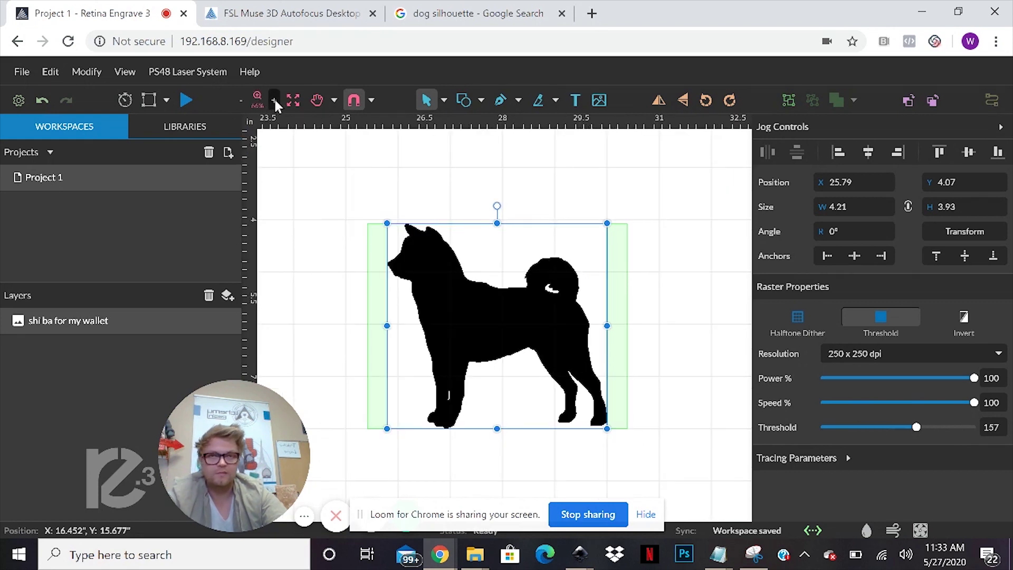
click(274, 100)
drag(922, 426, 899, 426)
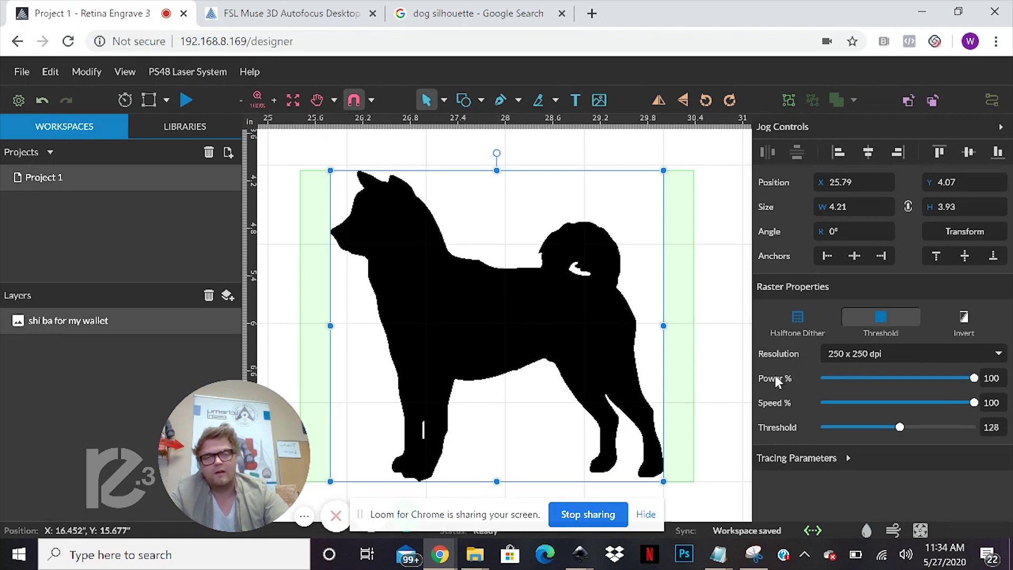
Step: Try lower engraving speeds with the Speed % slider and by typing 60 into its box
mouse_move(774, 378)
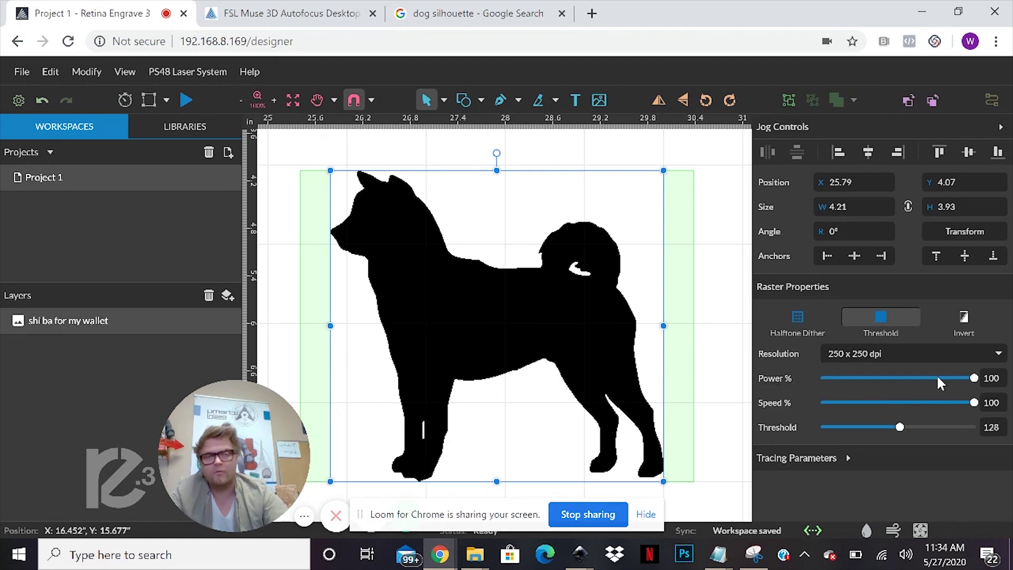
mouse_move(937, 378)
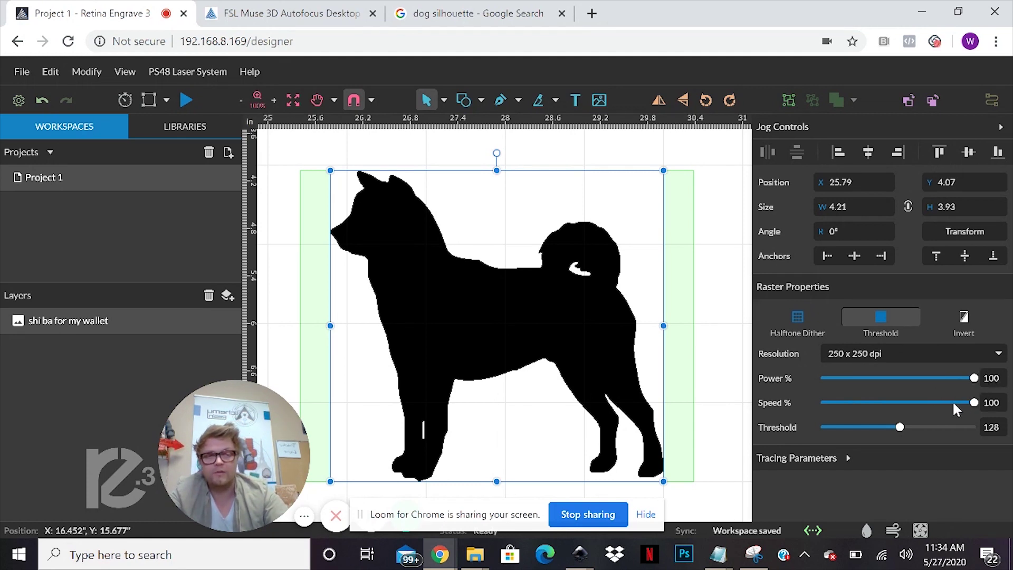
mouse_move(974, 407)
drag(975, 405, 917, 405)
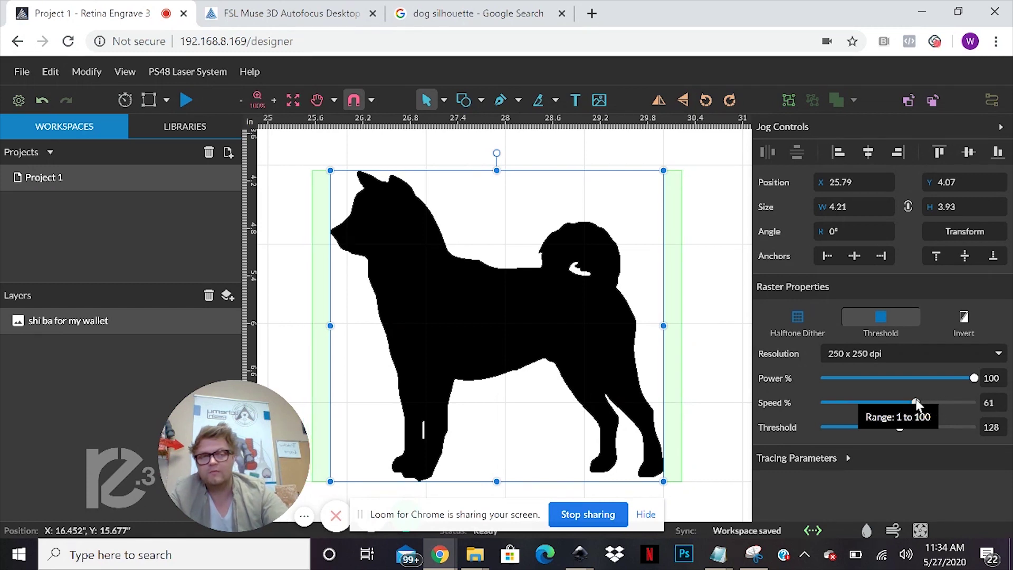
click(994, 402)
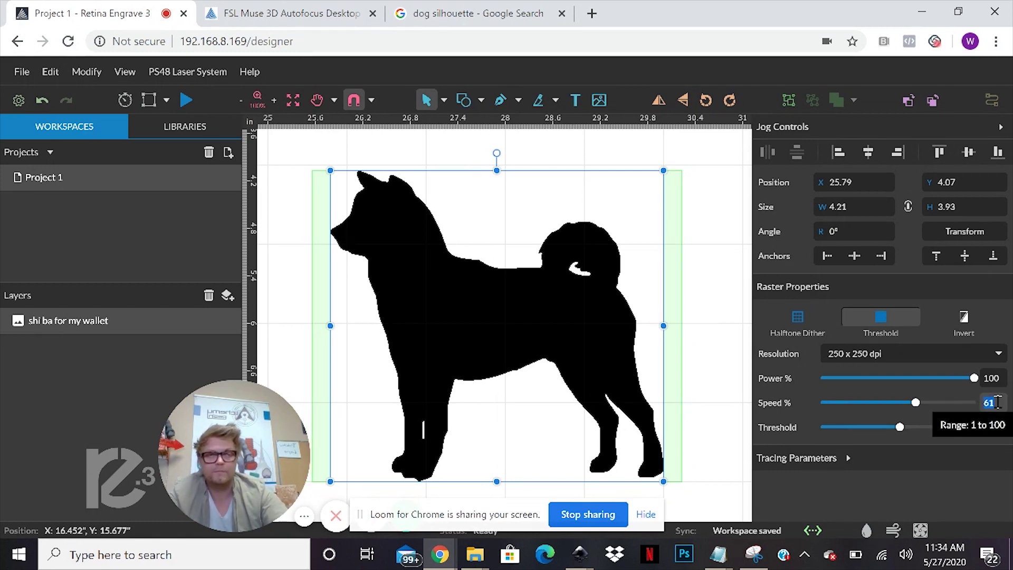
text(60)
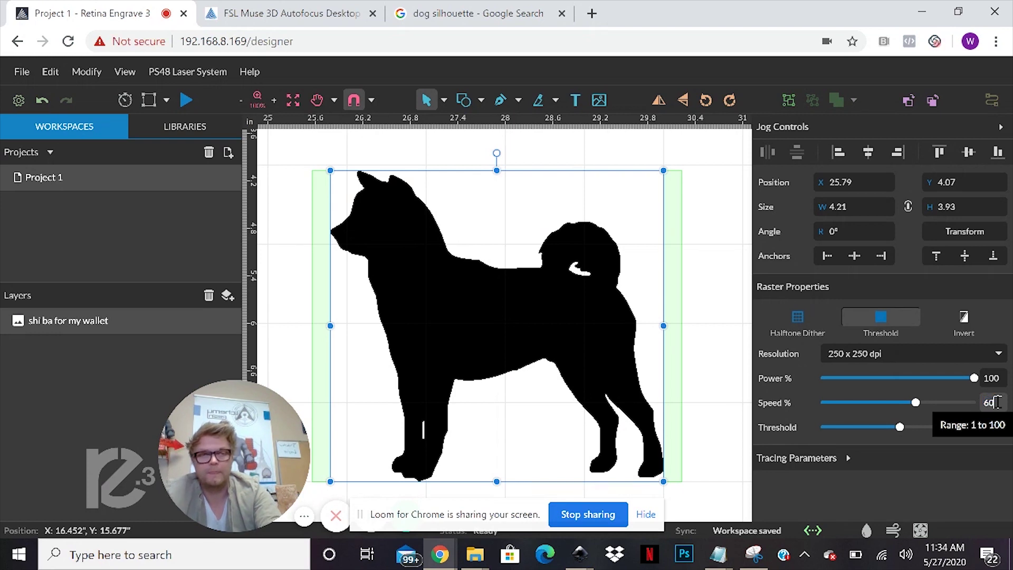
drag(916, 402, 893, 402)
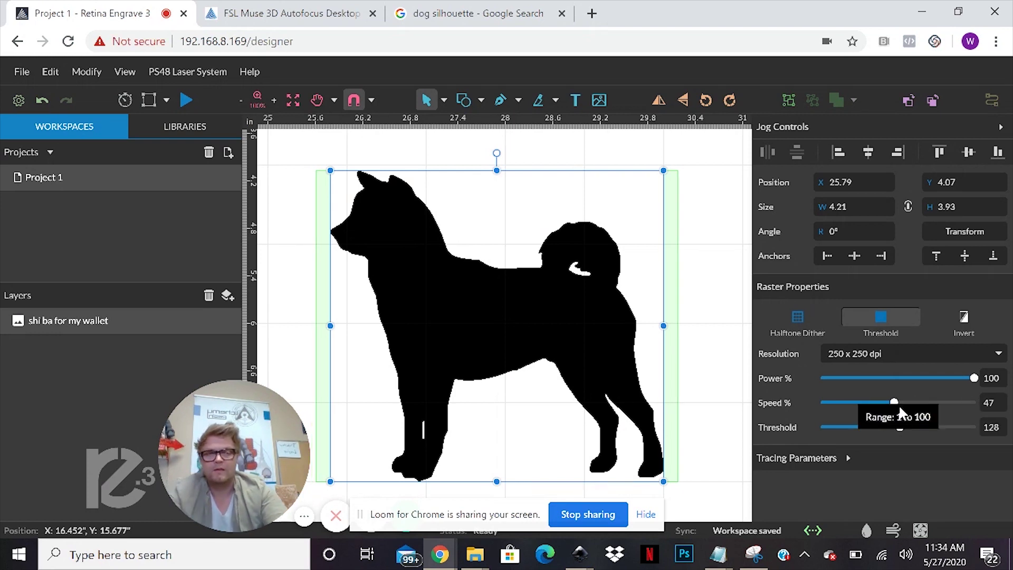
click(994, 402)
text(60)
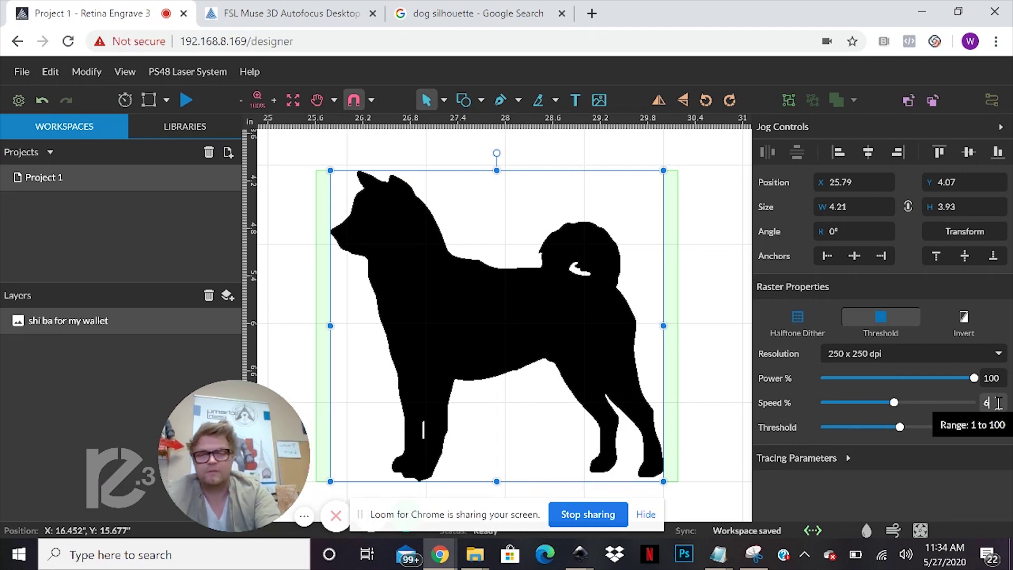
click(949, 406)
drag(950, 404, 915, 404)
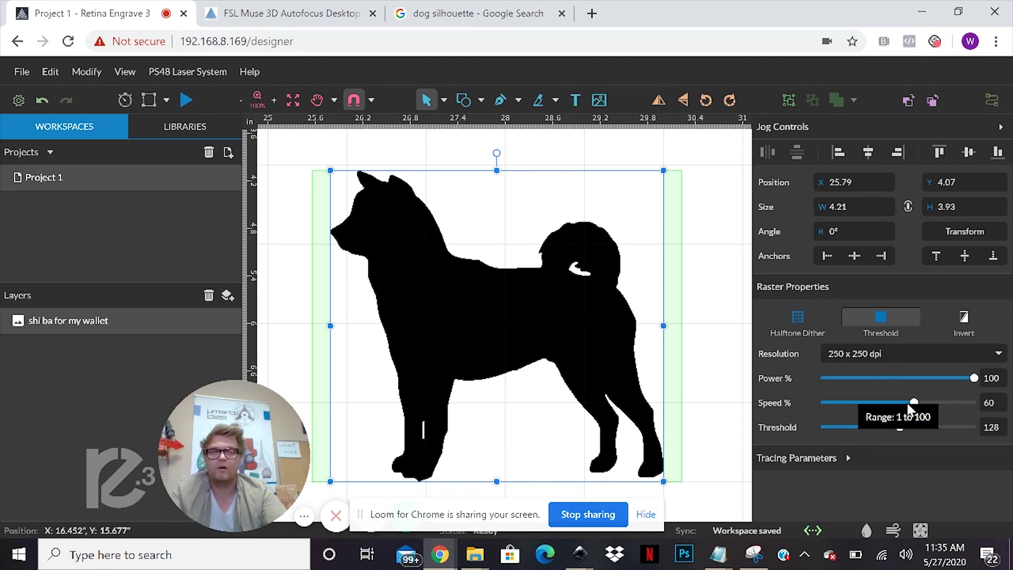
Step: Nudge the Speed % slider down to 47
drag(912, 402, 895, 404)
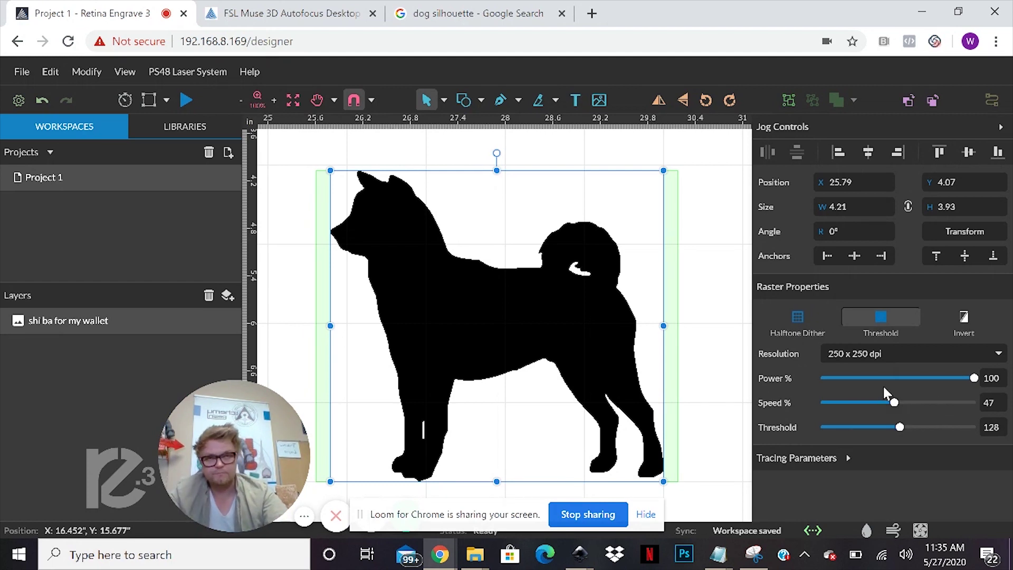
Step: Check the Resolution choices without changing 250 × 250 dpi, and raise Speed % back to 100
click(923, 366)
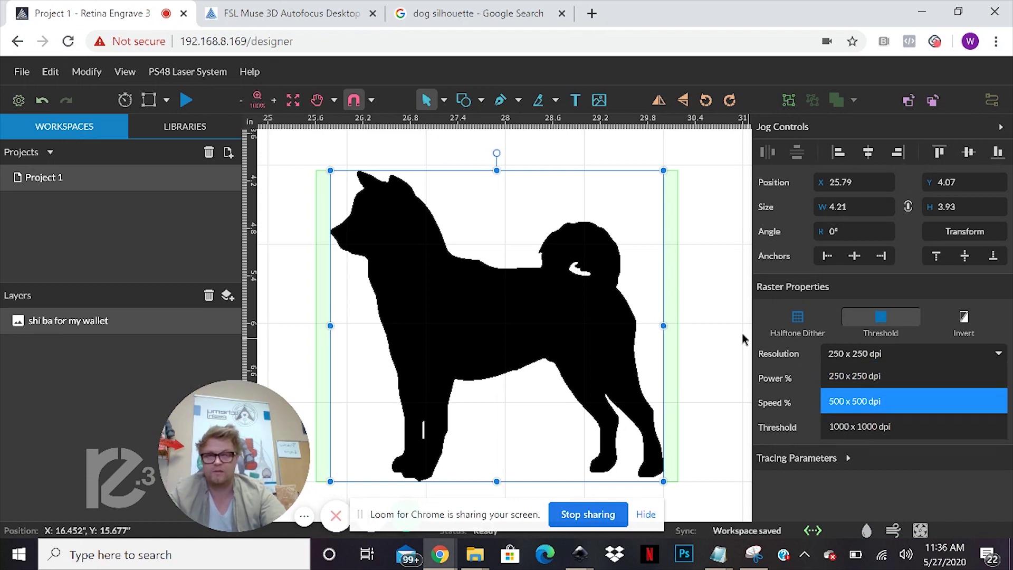
click(836, 350)
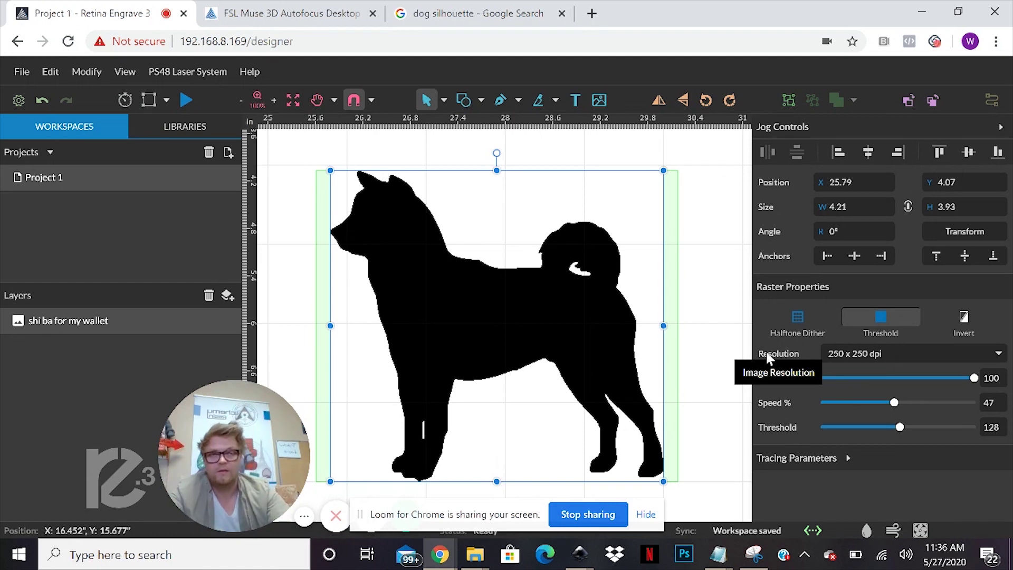
drag(892, 402, 974, 402)
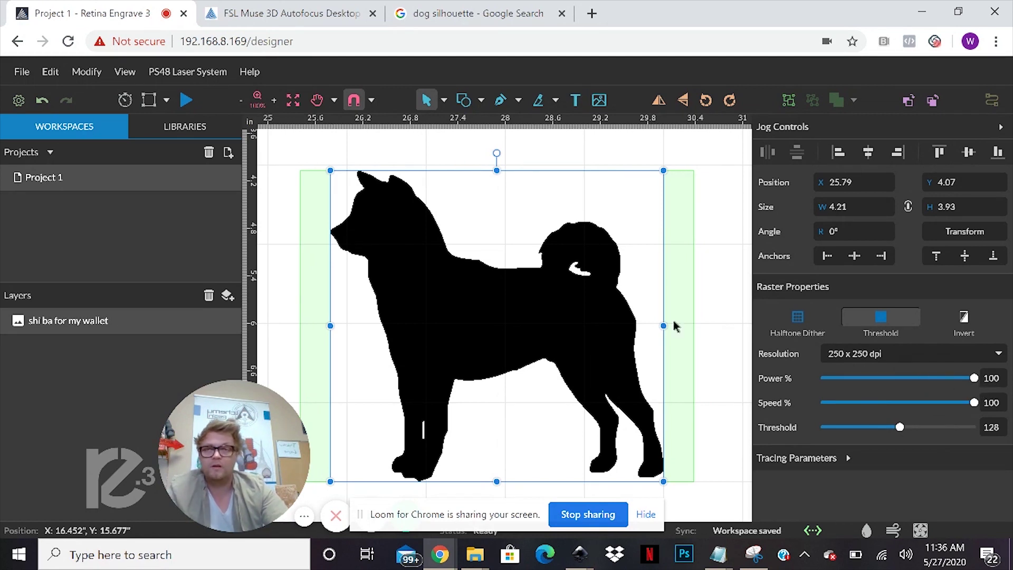
Step: Run the Job Time Estimate, close it, and reselect the dog silhouette to show its settings
click(128, 98)
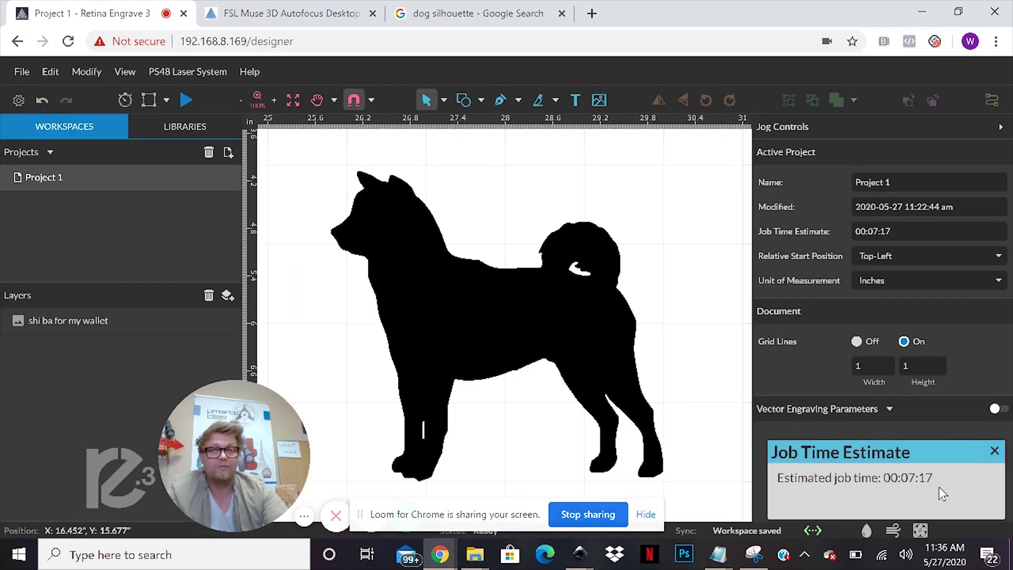
click(994, 451)
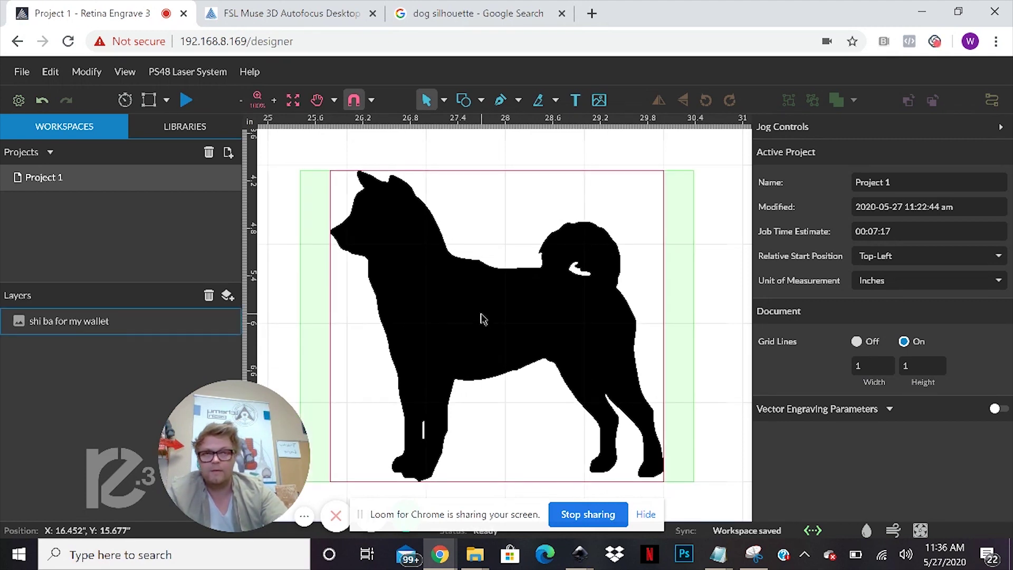
click(580, 315)
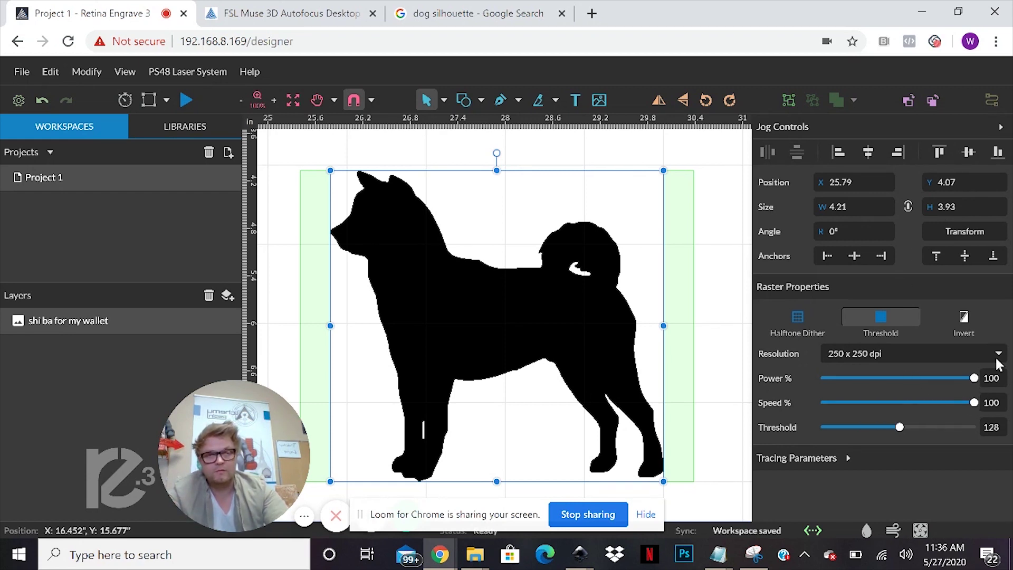
Step: Resize the silhouette to 1 inch wide (0.93 inch tall) and estimate the job time
click(862, 207)
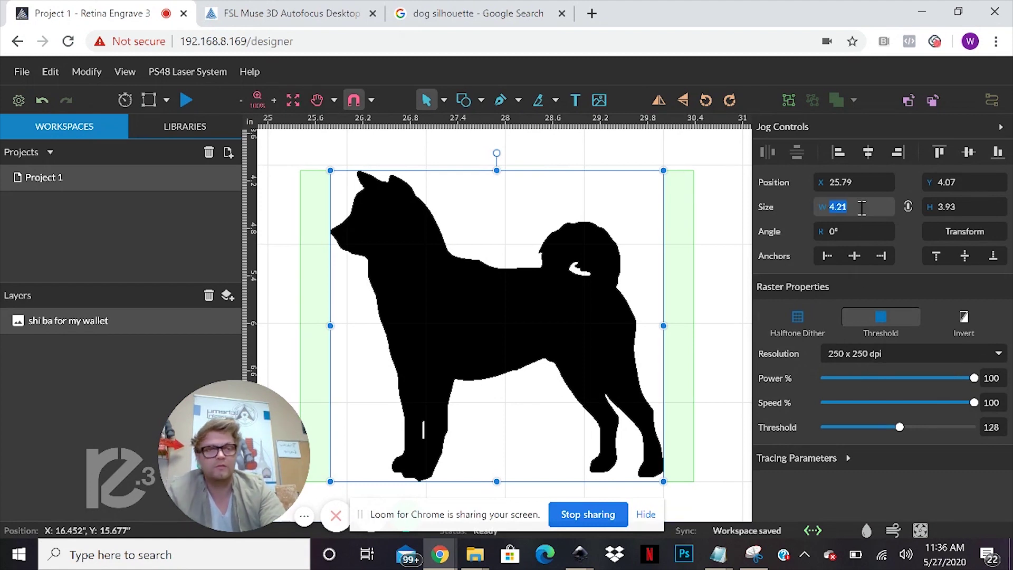
text(1)
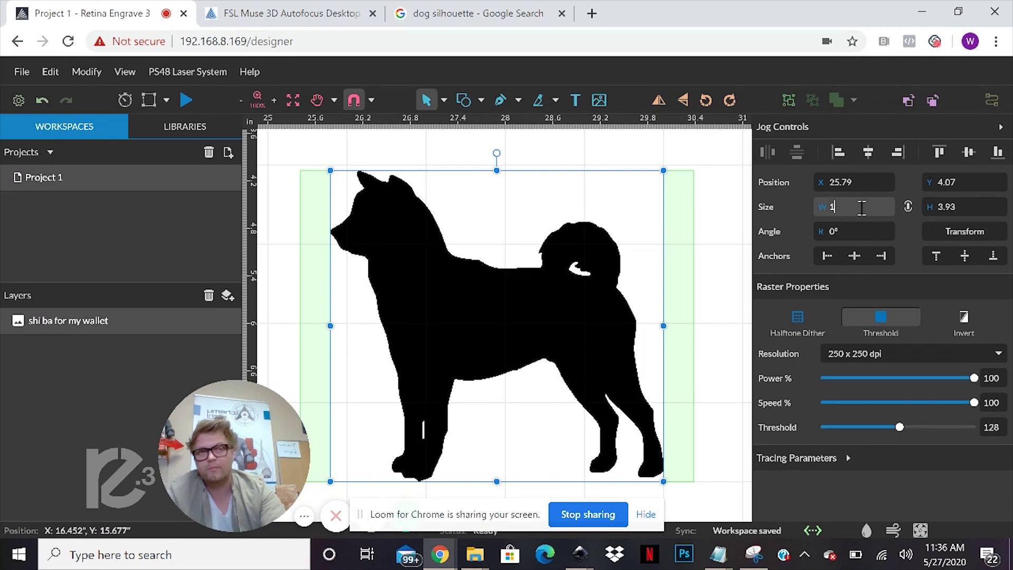
key(Return)
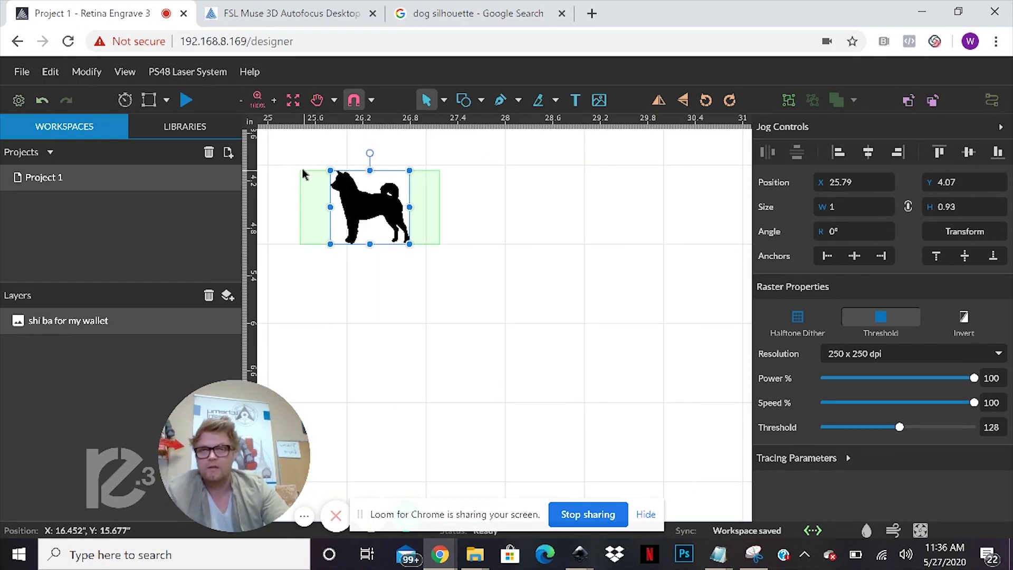
click(274, 100)
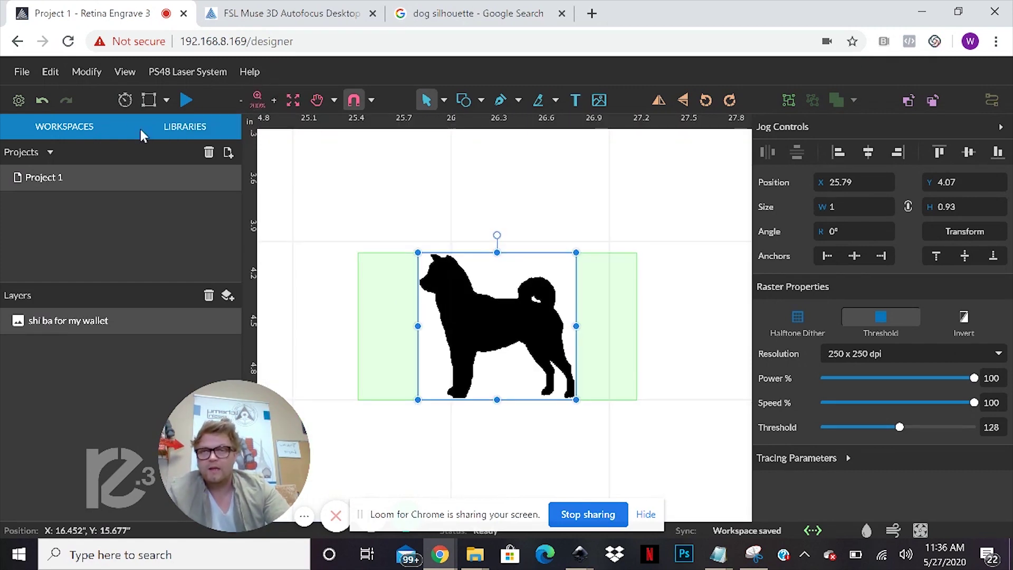
click(187, 100)
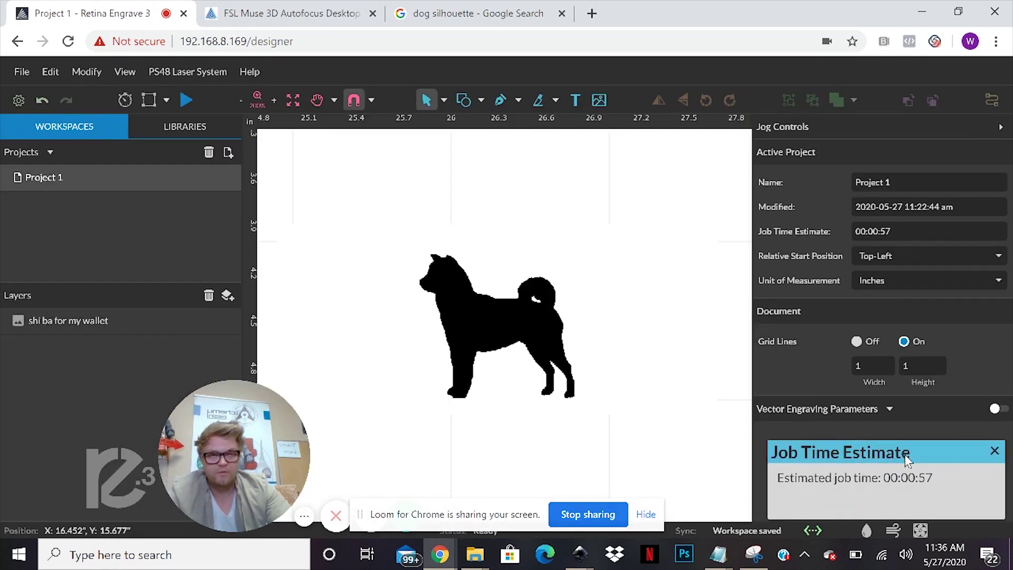
click(995, 451)
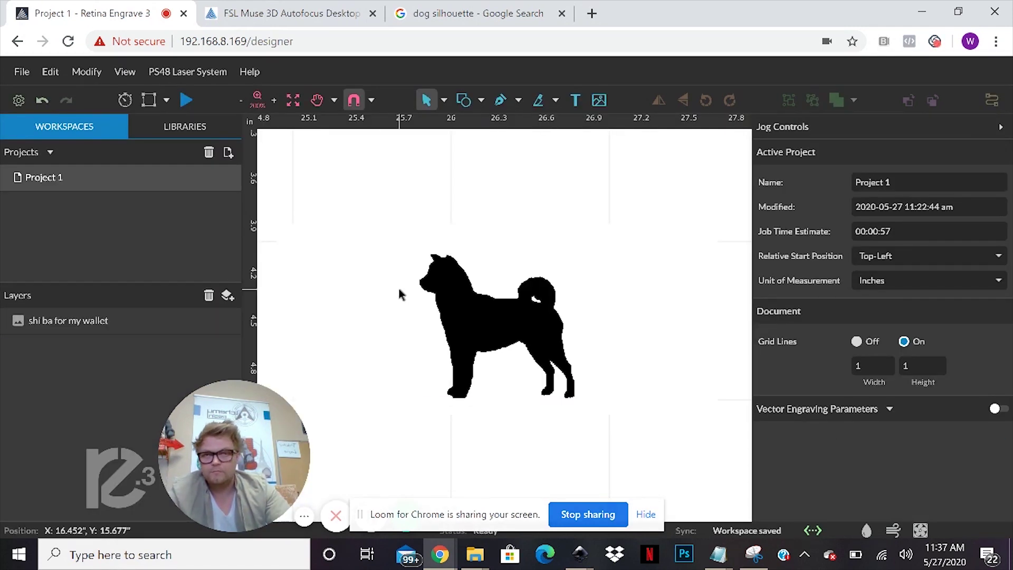
Step: Lower the engraving speed to 49% and re-estimate the job at 00:00:54
click(488, 300)
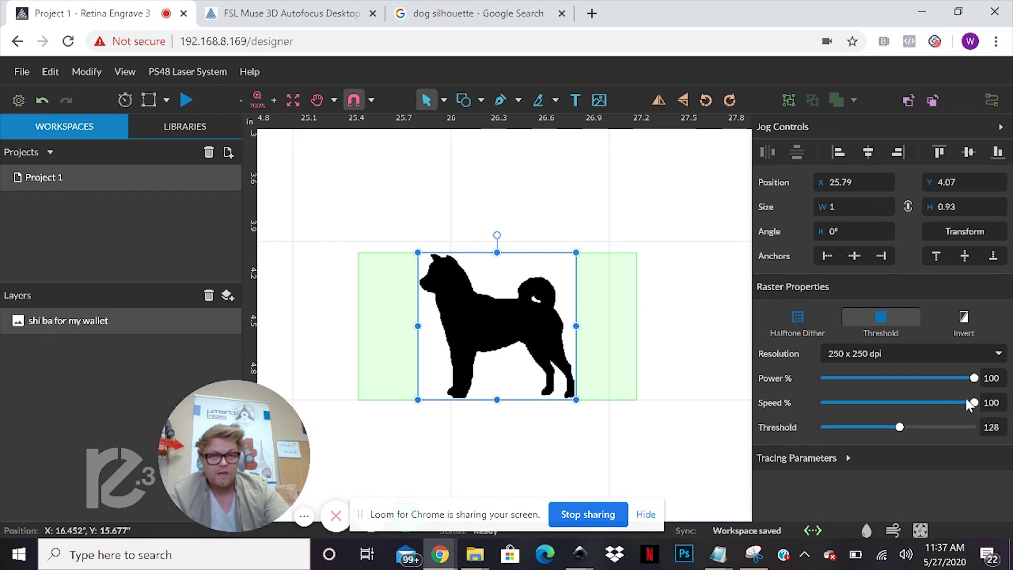
drag(967, 399, 897, 393)
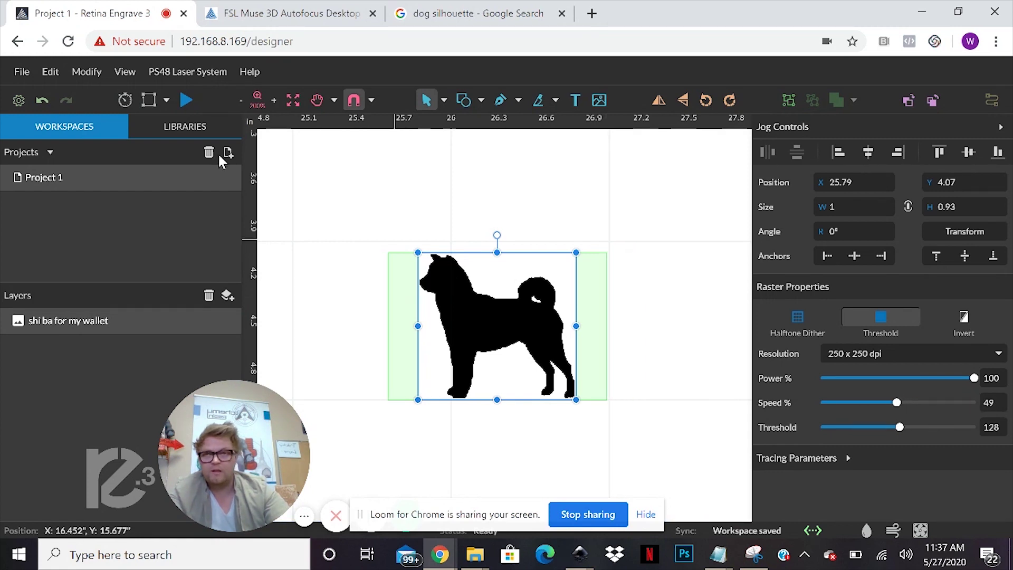
click(125, 99)
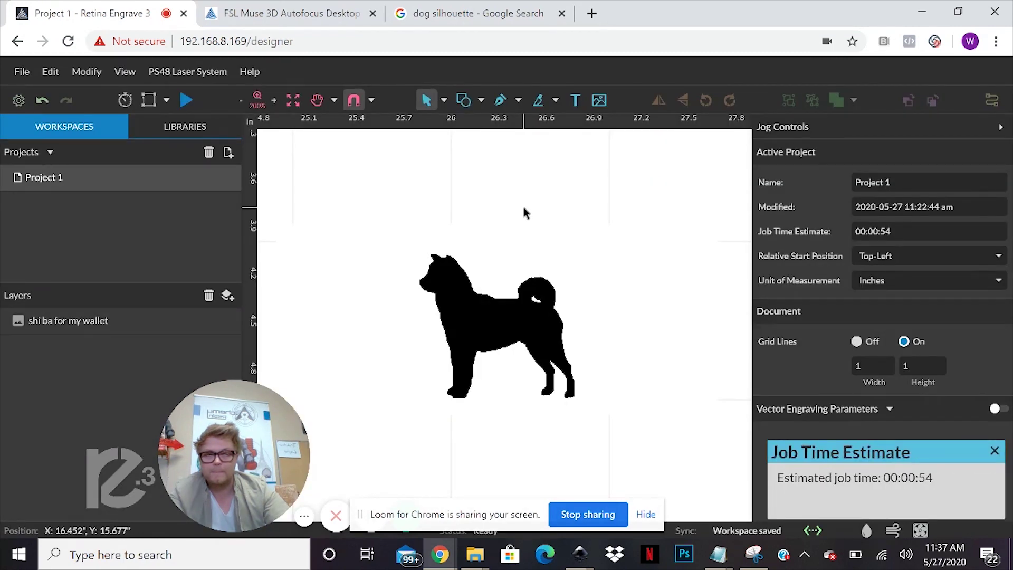
click(994, 451)
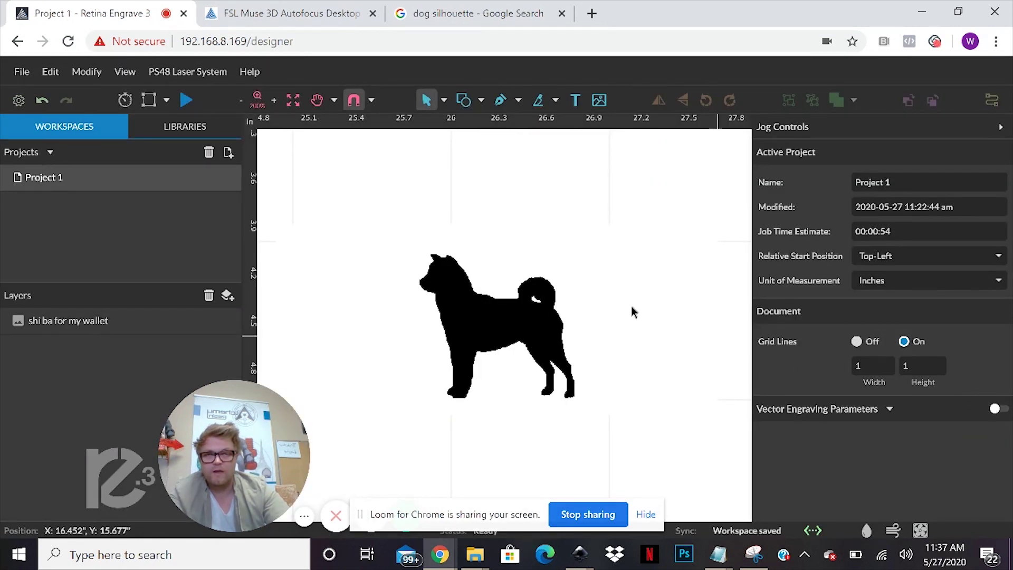
click(533, 323)
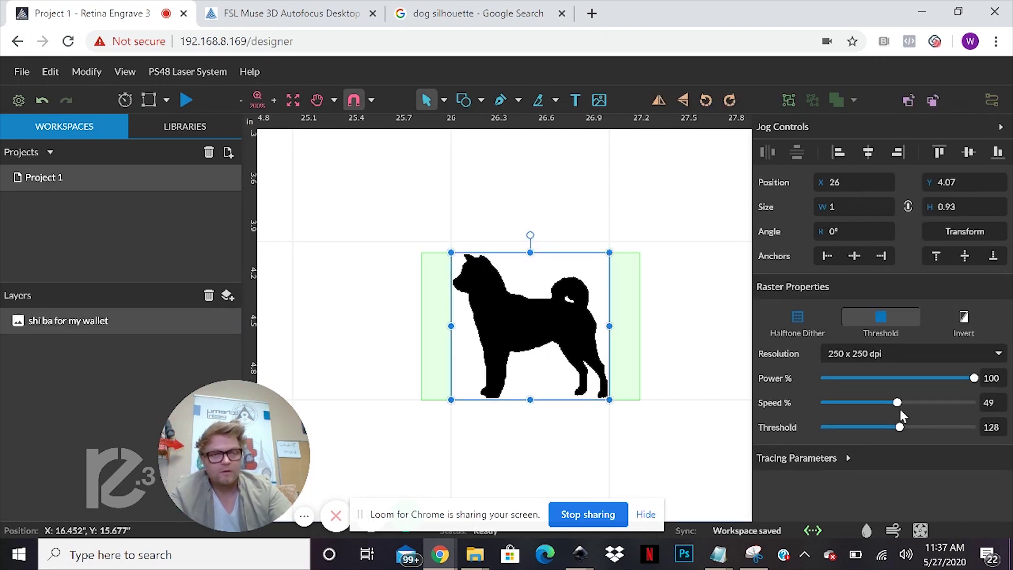
Step: Return speed to 100%, set resolution to 500 x 500 dpi, and estimate the job time
drag(897, 402, 981, 404)
click(999, 354)
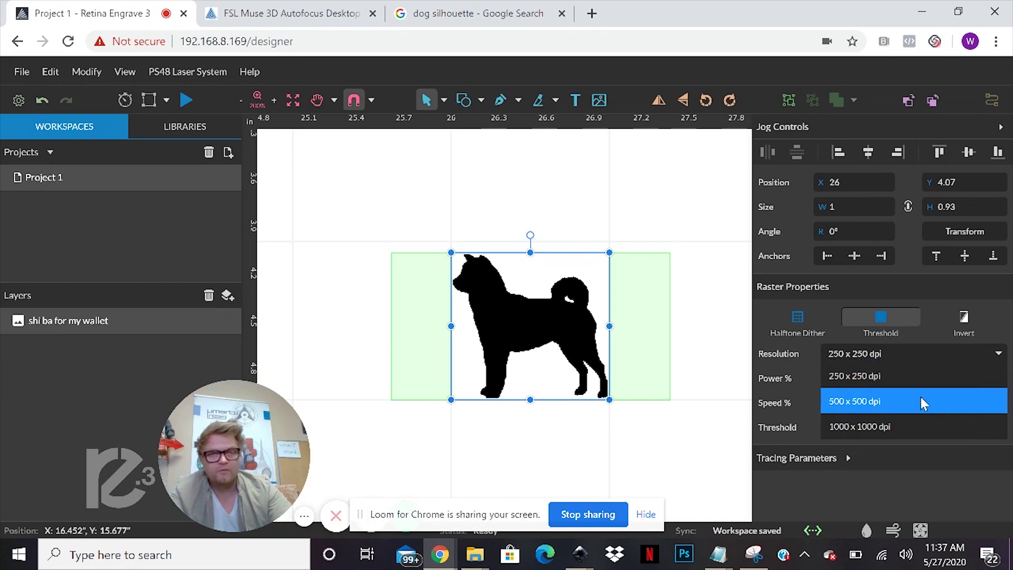
click(898, 400)
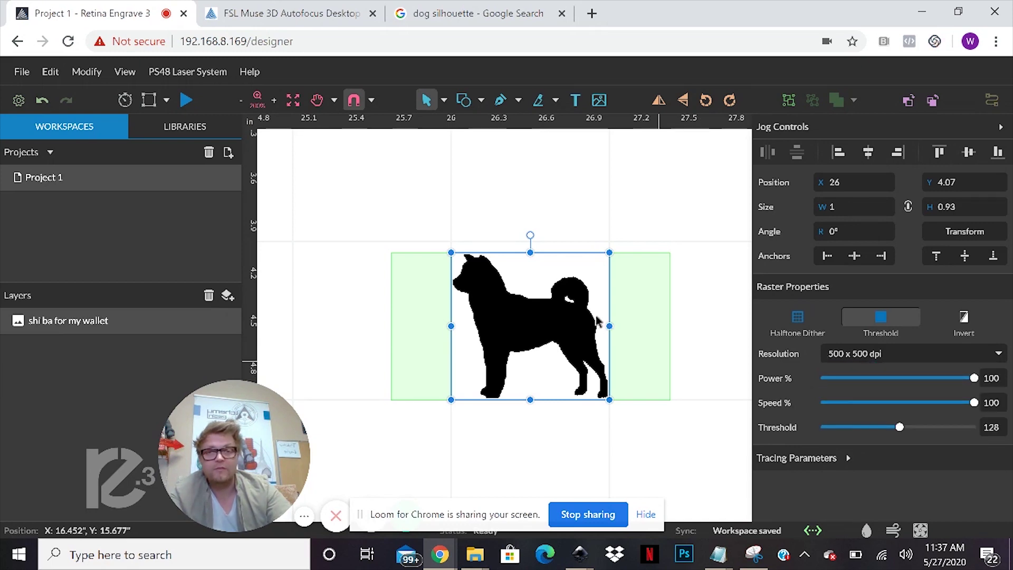
click(124, 100)
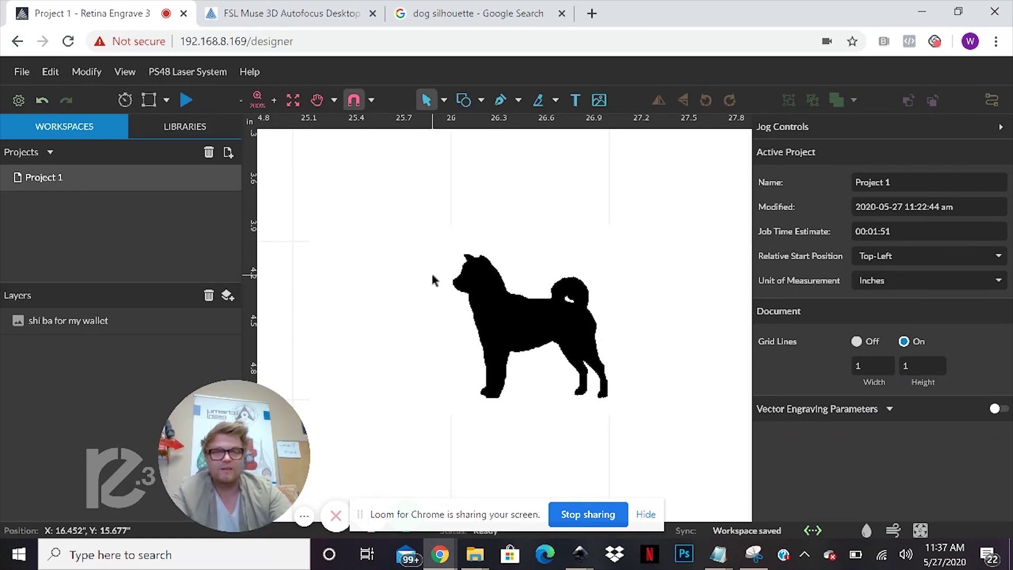
Step: Switch the silhouette to 1000 x 1000 dpi and re-estimate the job at 00:03:38
click(648, 319)
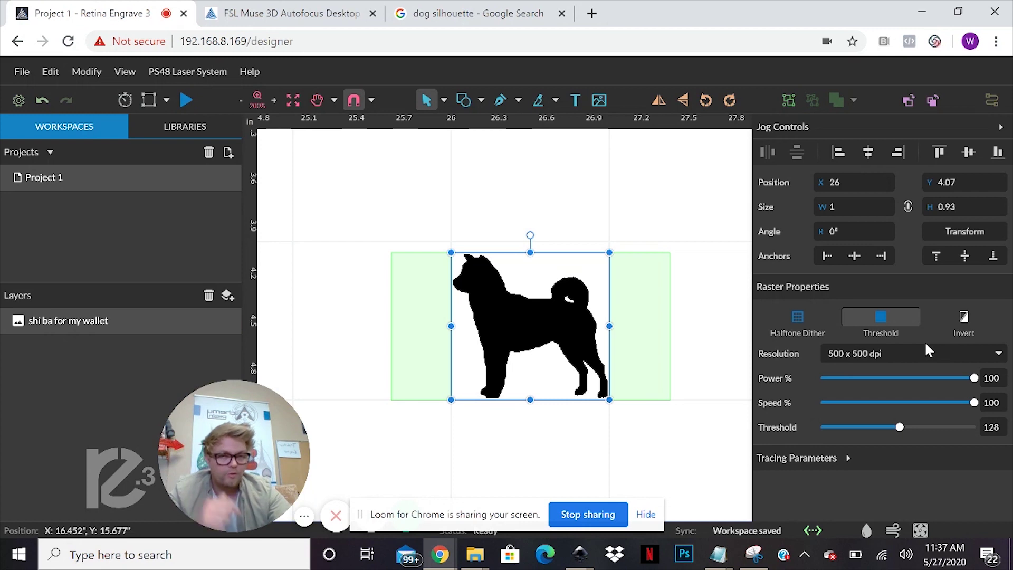
click(984, 363)
click(953, 419)
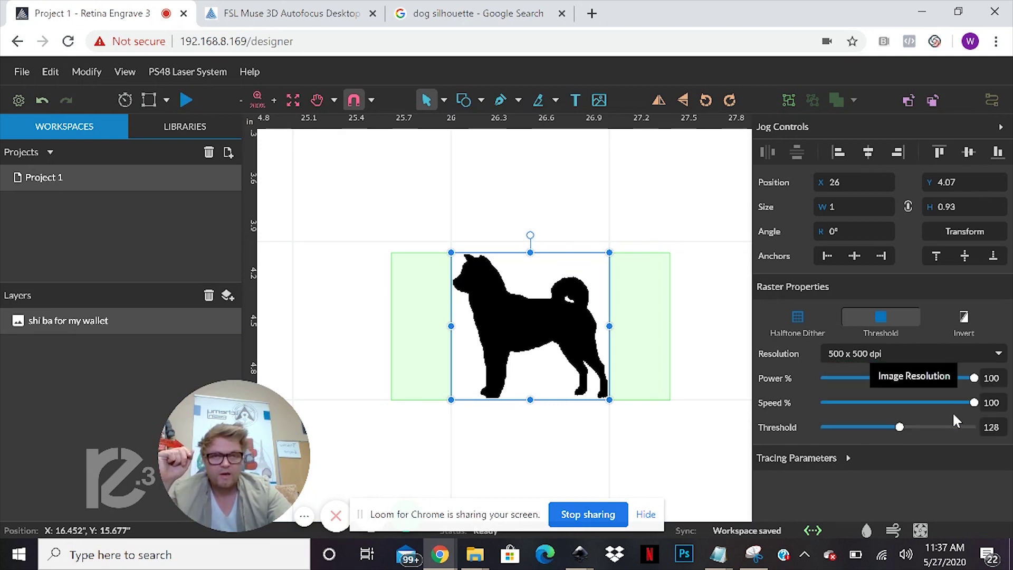
click(124, 100)
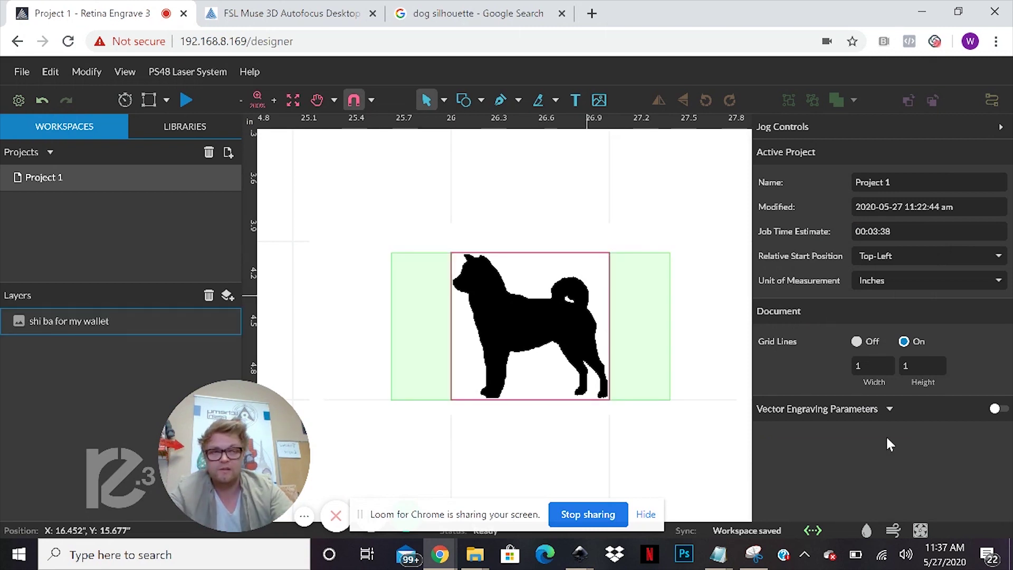
click(657, 382)
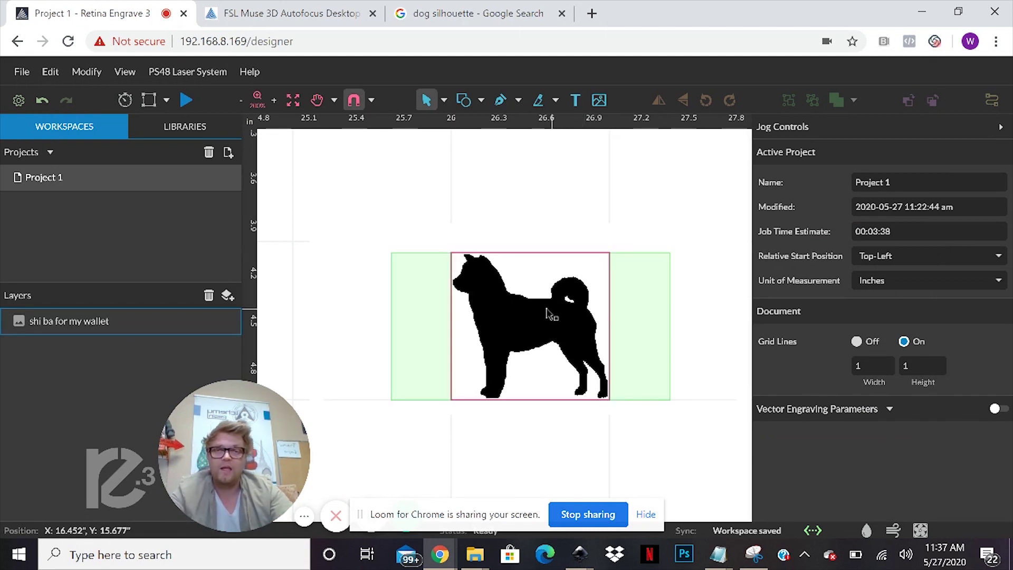
Step: Move the 1-inch silhouette up on the bed to Y 3.07 inches, keeping X 26
click(501, 263)
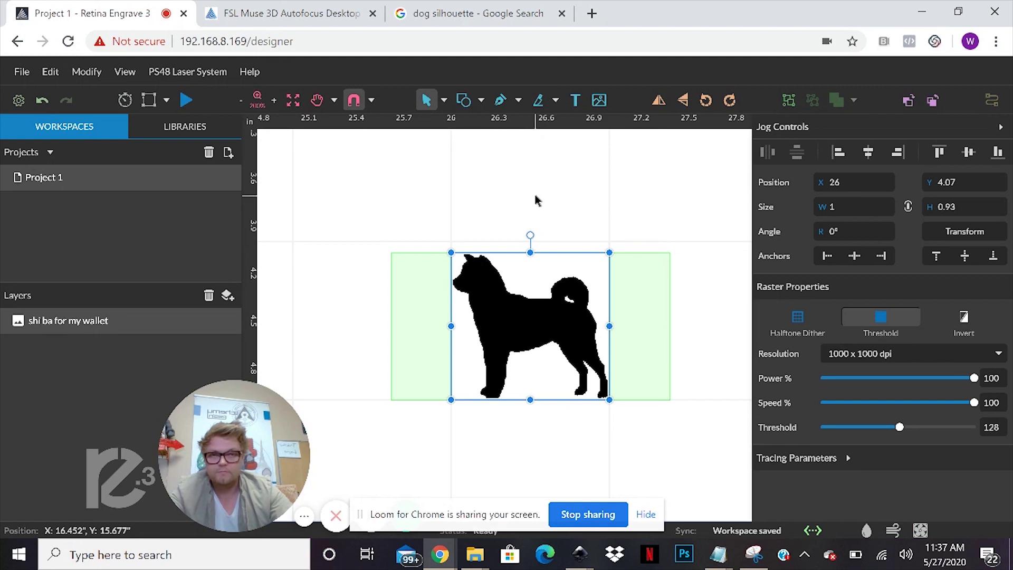
drag(517, 310, 517, 299)
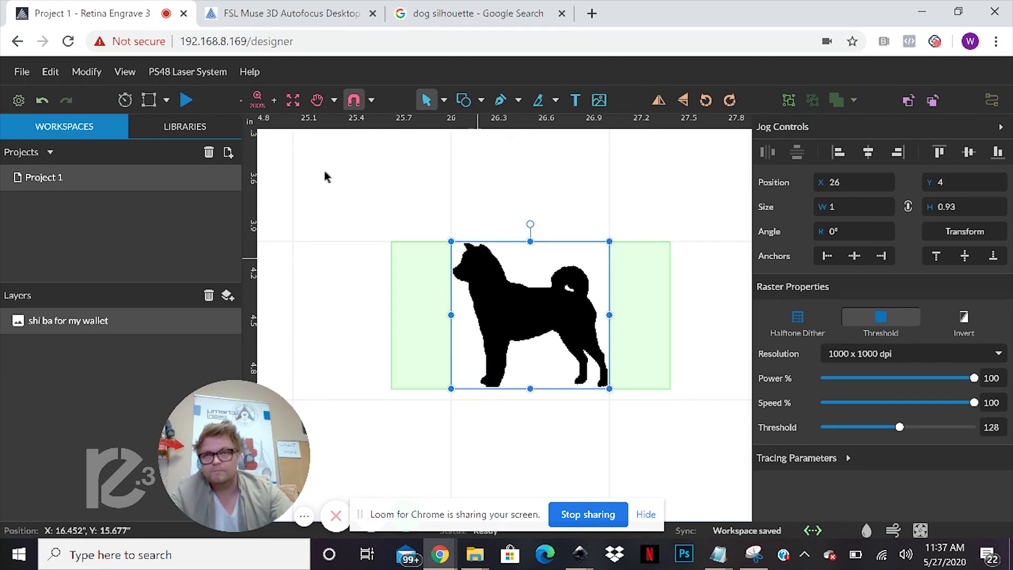
click(240, 100)
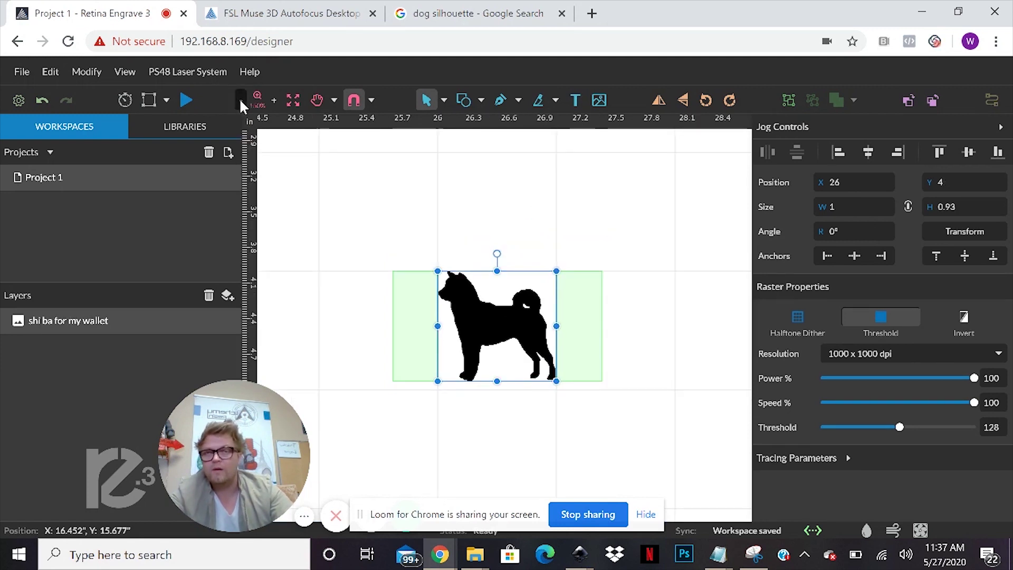
click(240, 99)
click(240, 100)
click(240, 99)
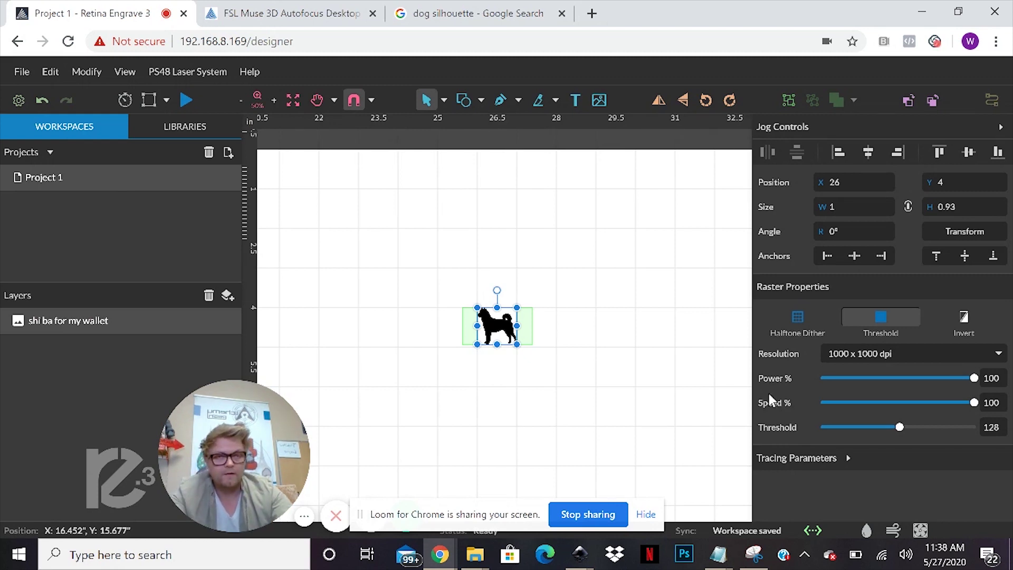
drag(498, 340, 494, 298)
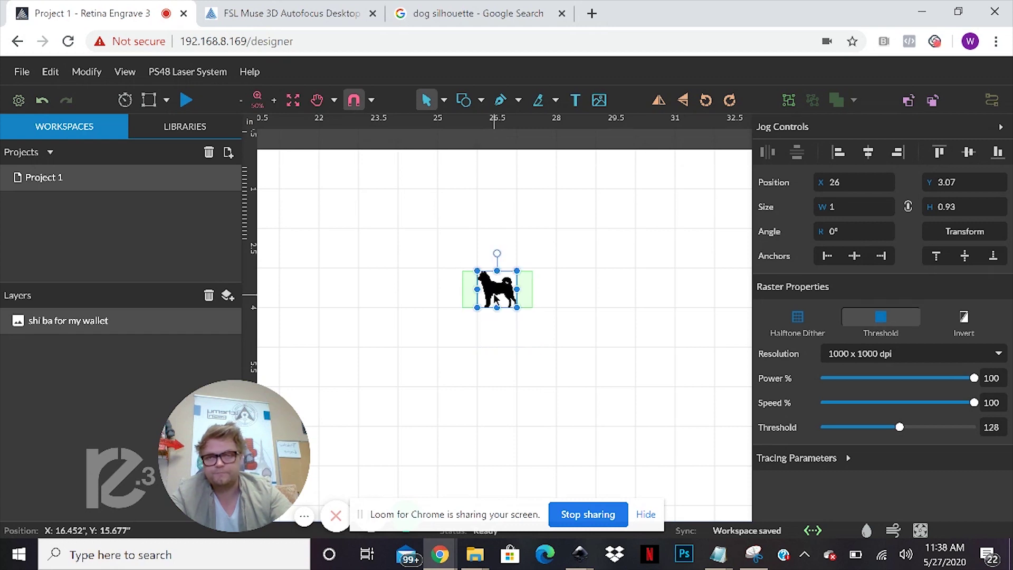